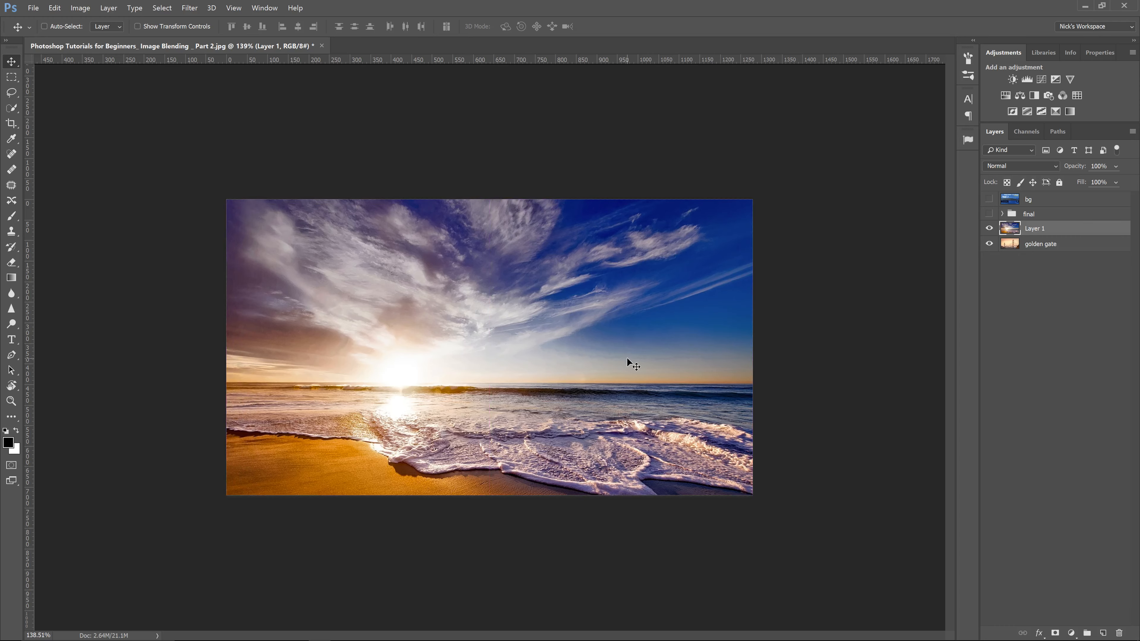
Step: Shift the beach layer slightly upward, then toggle layer visibility to compare it with the bridge photo and finished result
{"action": "left_click_drag", "start_coordinate": [588, 463], "coordinate": [582, 407]}
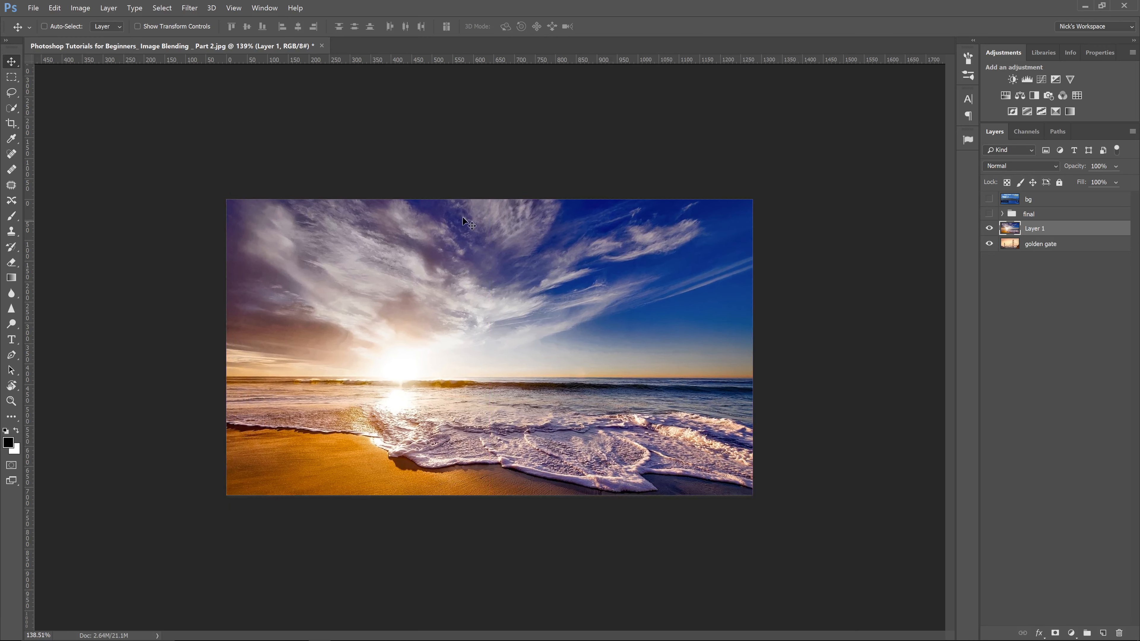
{"action": "left_click", "coordinate": [989, 229]}
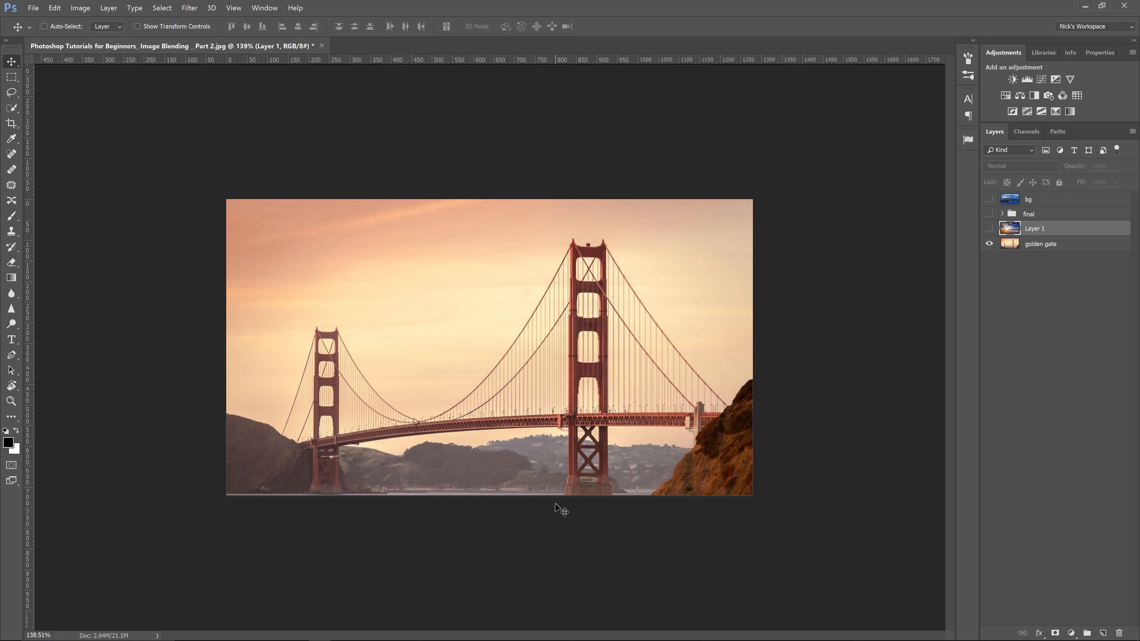
{"action": "left_click", "coordinate": [989, 228]}
{"action": "left_click", "coordinate": [989, 214]}
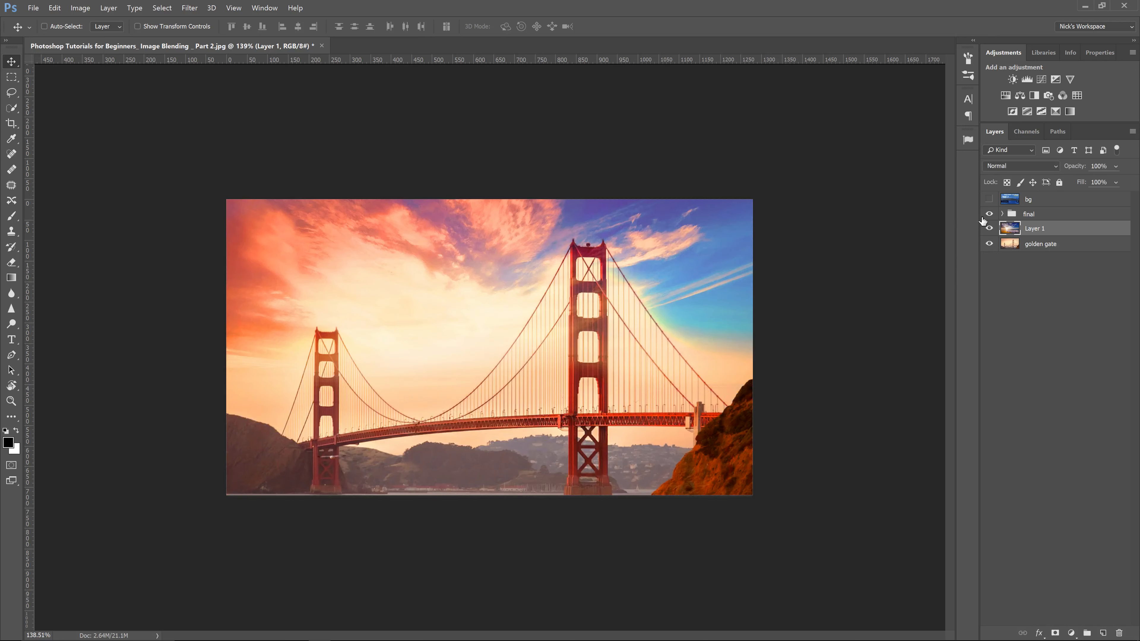
{"action": "left_click", "coordinate": [989, 215]}
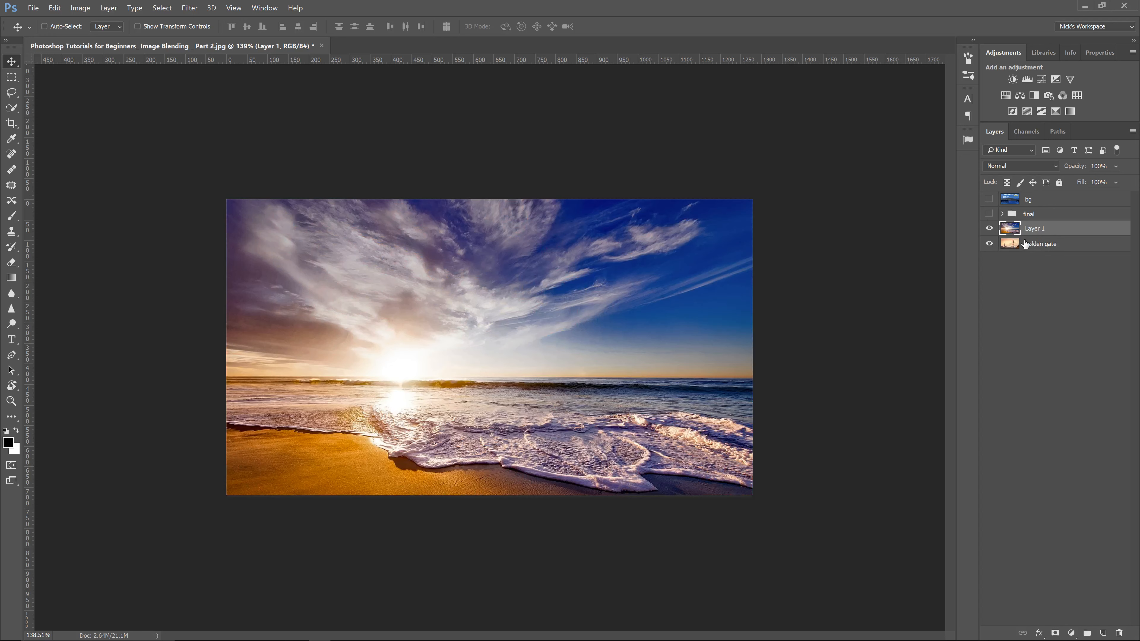
Step: Lower the beach layer's opacity to 54%
{"action": "left_click_drag", "start_coordinate": [1079, 166], "coordinate": [1051, 172]}
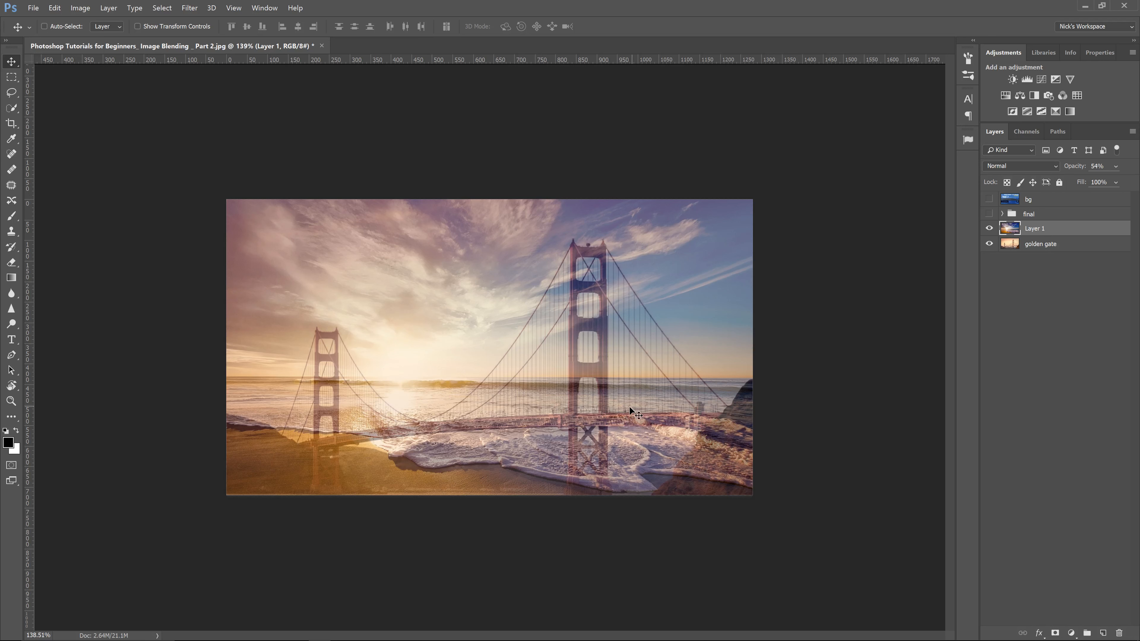
{"action": "key", "text": "z"}
{"action": "left_click_drag", "start_coordinate": [629, 407], "coordinate": [747, 435]}
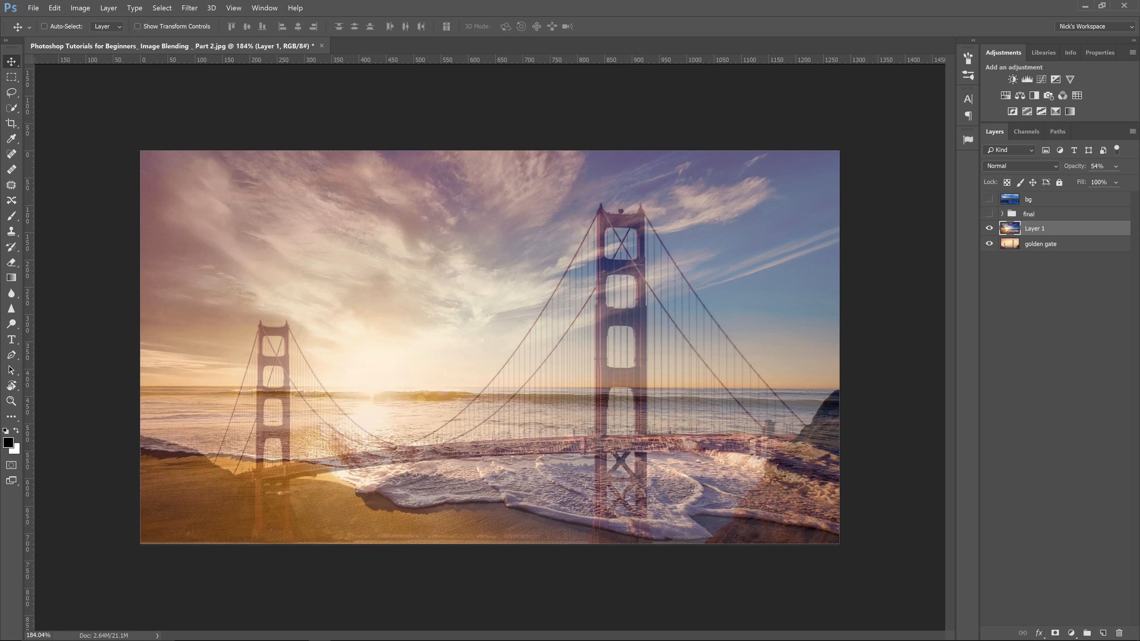
Step: Rename Layer 1 as sunset beach
{"action": "double_click", "coordinate": [1035, 229]}
{"action": "type", "text": "sunset beach"}
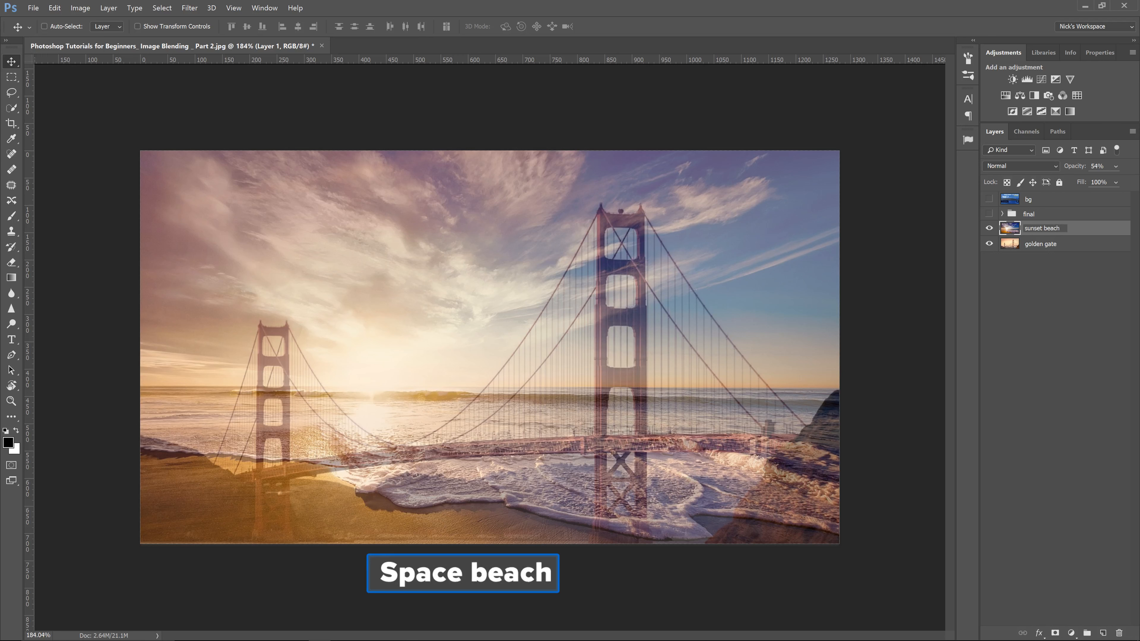
{"action": "key", "text": "Return"}
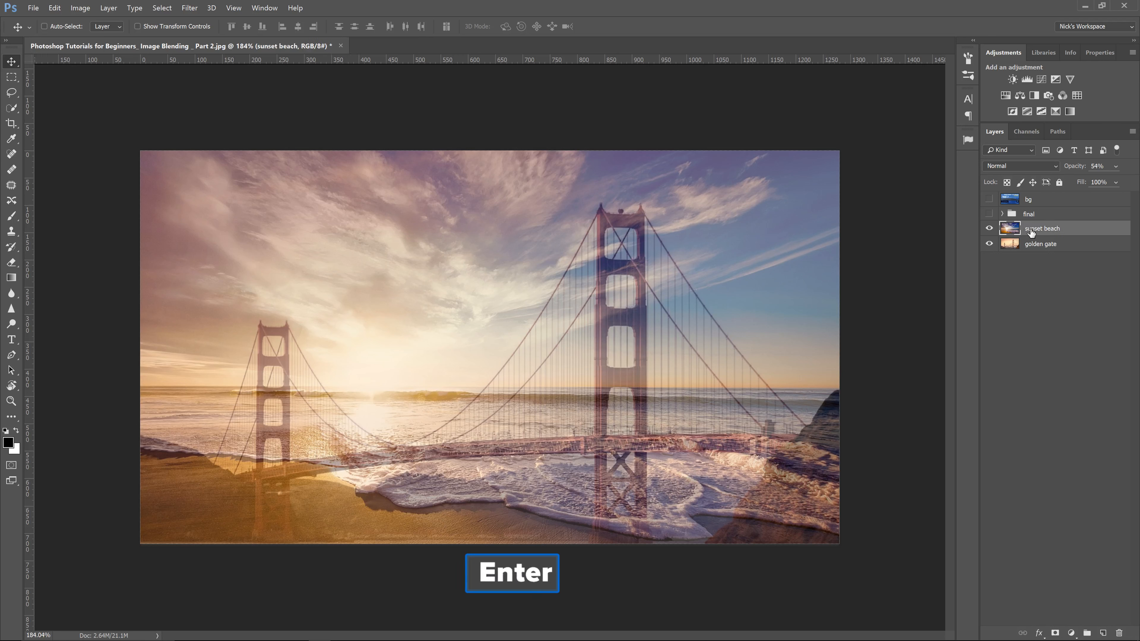
Step: Add a layer mask to the sunset beach layer
{"action": "left_click", "coordinate": [1054, 633]}
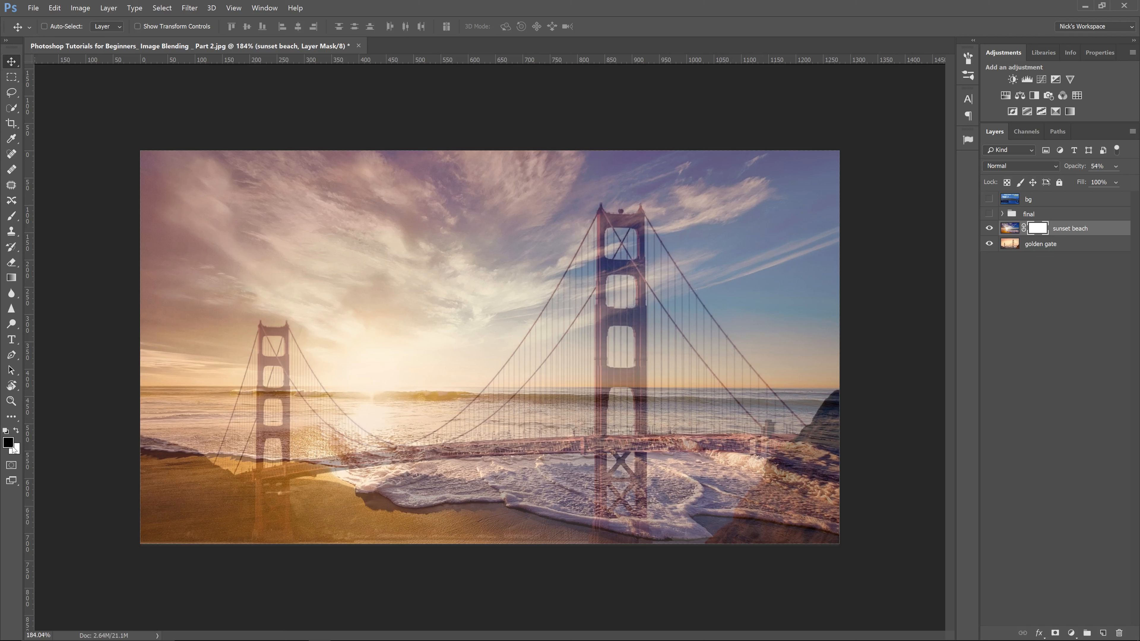
{"action": "key", "text": "x"}
{"action": "key", "text": "x"}
{"action": "key", "text": "x"}
{"action": "key", "text": "x"}
Step: Paint black across the lower part of the mask with the brush at 100% opacity to reveal the bridge
{"action": "key", "text": "b"}
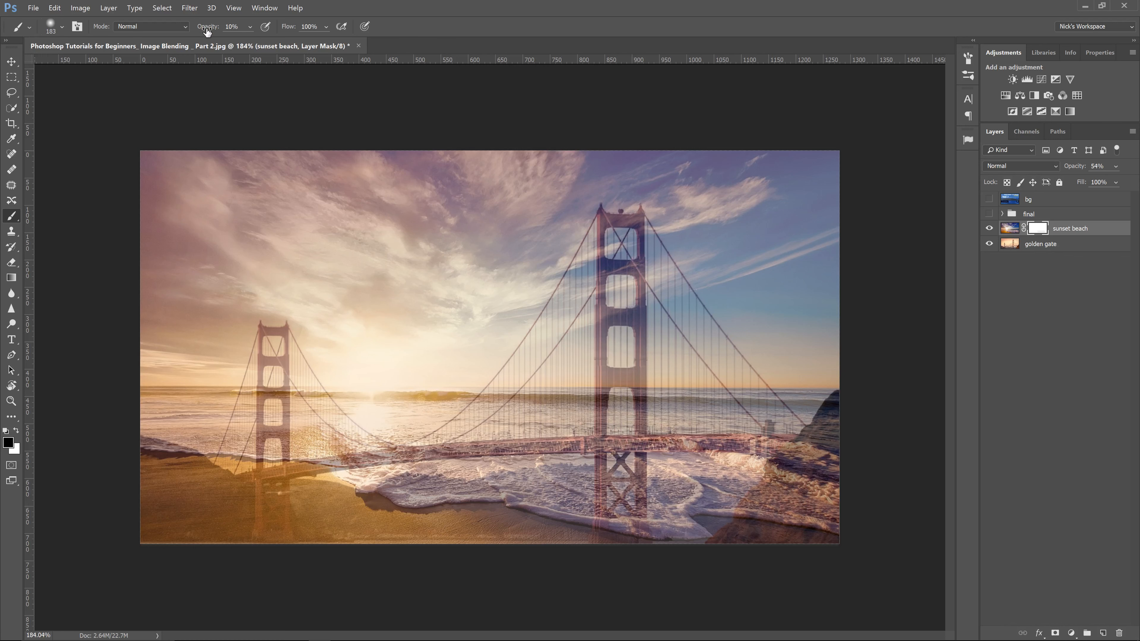
{"action": "left_click_drag", "start_coordinate": [207, 31], "coordinate": [439, 36]}
{"action": "mouse_move", "coordinate": [828, 438]}
{"action": "left_mouse_down"}
{"action": "mouse_move", "coordinate": [823, 461]}
{"action": "mouse_move", "coordinate": [474, 486]}
{"action": "mouse_move", "coordinate": [812, 486]}
{"action": "mouse_move", "coordinate": [791, 515]}
{"action": "mouse_move", "coordinate": [500, 520]}
{"action": "mouse_move", "coordinate": [586, 515]}
{"action": "mouse_move", "coordinate": [406, 494]}
{"action": "mouse_move", "coordinate": [245, 508]}
{"action": "mouse_move", "coordinate": [418, 487]}
{"action": "mouse_move", "coordinate": [261, 511]}
{"action": "mouse_move", "coordinate": [186, 507]}
{"action": "mouse_move", "coordinate": [163, 492]}
{"action": "mouse_move", "coordinate": [259, 518]}
{"action": "mouse_move", "coordinate": [274, 507]}
{"action": "mouse_move", "coordinate": [175, 472]}
{"action": "mouse_move", "coordinate": [350, 488]}
{"action": "mouse_move", "coordinate": [156, 450]}
{"action": "left_mouse_up"}
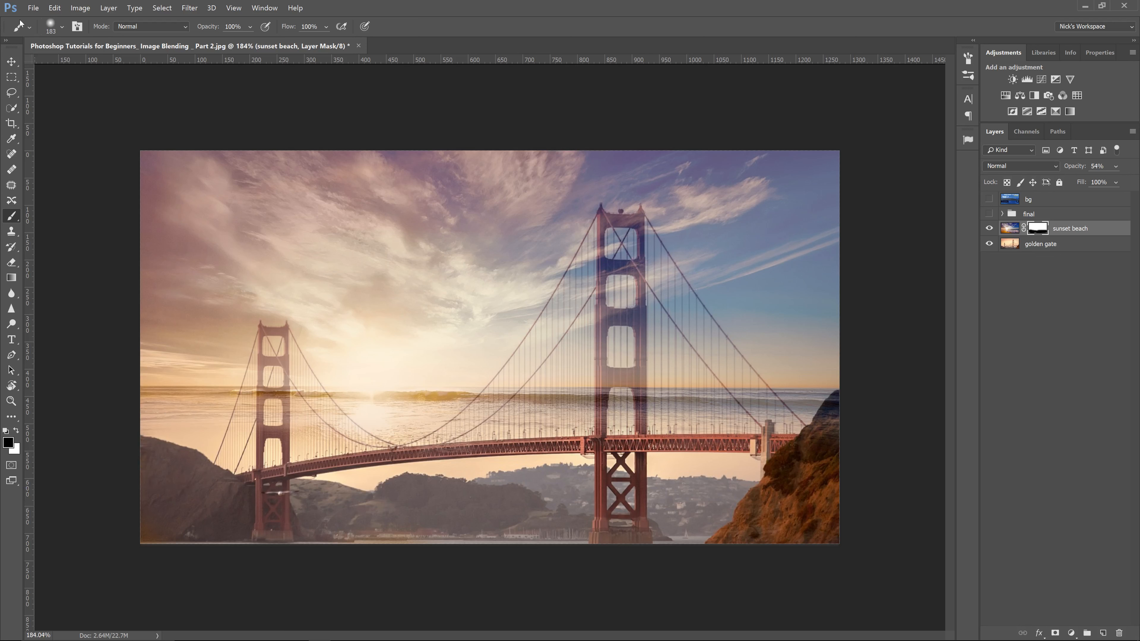
Step: Try a hard round brush stroke across the mask's middle and undo it
{"action": "left_click", "coordinate": [50, 25]}
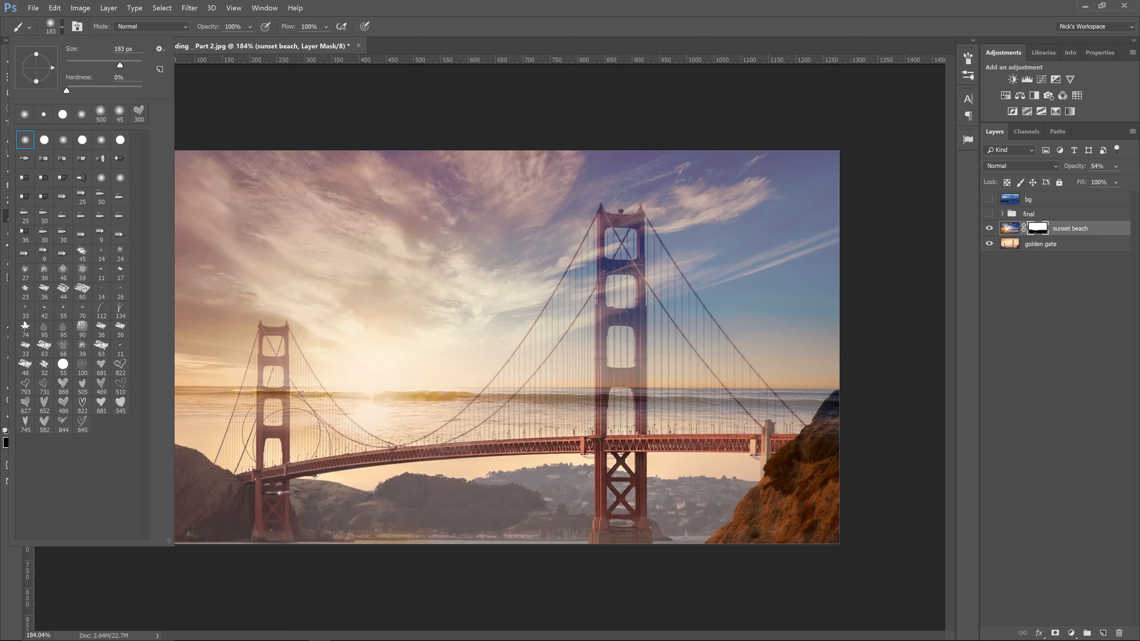
{"action": "left_click", "coordinate": [46, 142]}
{"action": "mouse_move", "coordinate": [432, 325]}
{"action": "left_mouse_down"}
{"action": "mouse_move", "coordinate": [340, 419]}
{"action": "mouse_move", "coordinate": [224, 377]}
{"action": "left_mouse_up"}
{"action": "key", "text": "ctrl+z"}
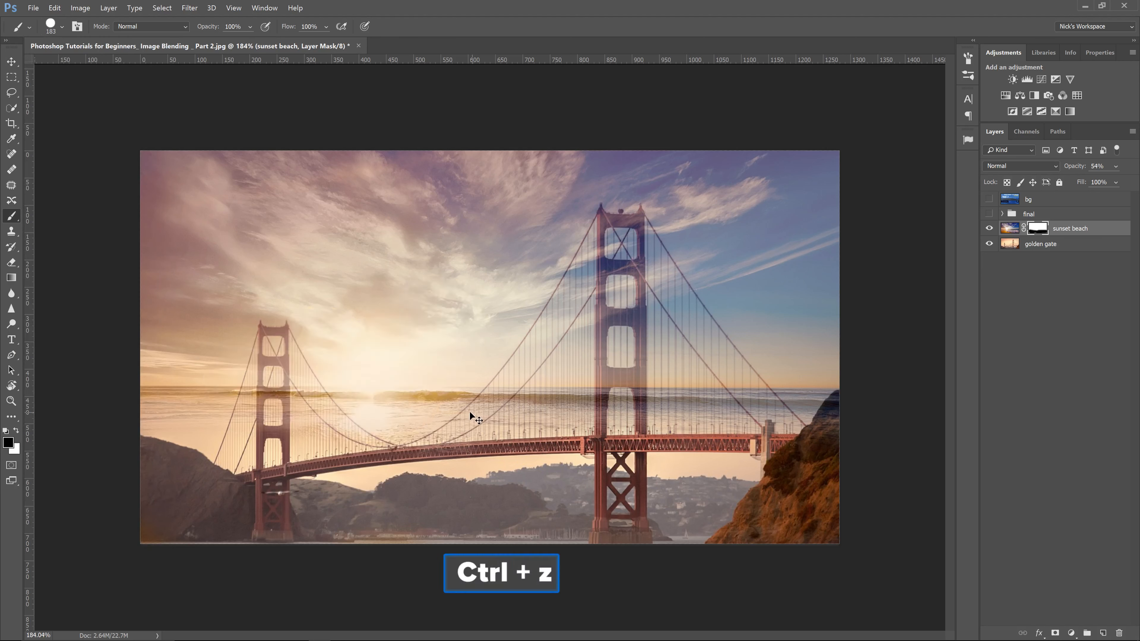
Step: Pick the soft round brush and paint over the sea and horizon on the mask to hide the beach water
{"action": "left_click", "coordinate": [50, 31]}
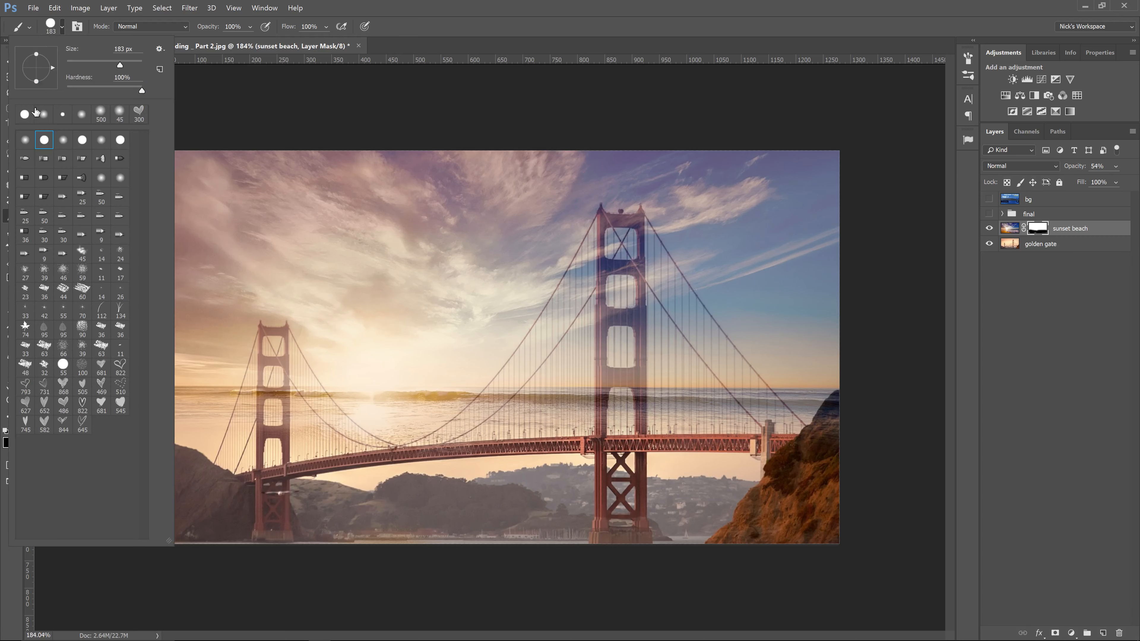
{"action": "left_click", "coordinate": [26, 139]}
{"action": "left_click", "coordinate": [519, 499]}
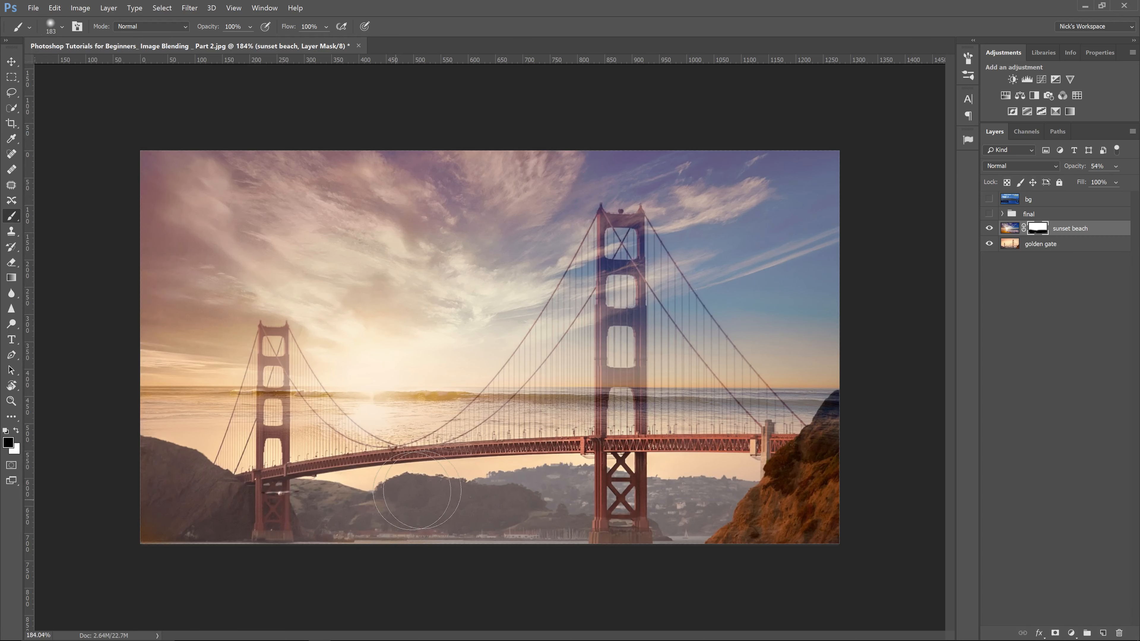
{"action": "mouse_move", "coordinate": [813, 449]}
{"action": "left_mouse_down"}
{"action": "mouse_move", "coordinate": [763, 417]}
{"action": "mouse_move", "coordinate": [471, 414]}
{"action": "mouse_move", "coordinate": [165, 438]}
{"action": "mouse_move", "coordinate": [144, 417]}
{"action": "mouse_move", "coordinate": [445, 393]}
{"action": "mouse_move", "coordinate": [614, 408]}
{"action": "mouse_move", "coordinate": [920, 402]}
{"action": "left_mouse_up"}
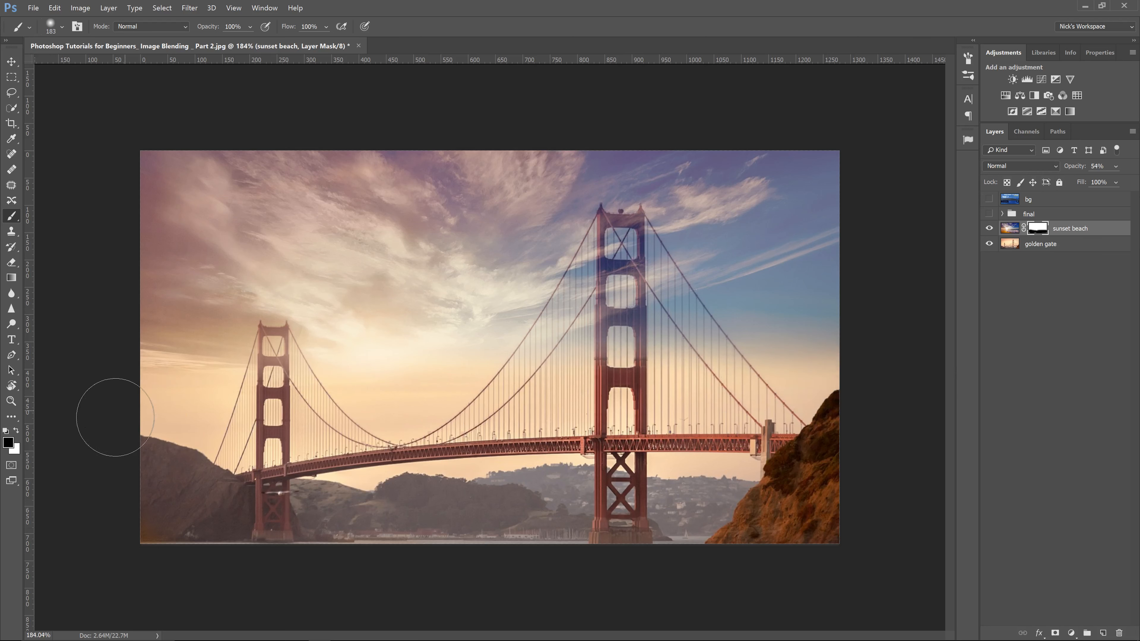
{"action": "left_click_drag", "start_coordinate": [841, 436], "coordinate": [813, 451]}
Step: Disable and re-enable the layer mask to compare the blend
{"action": "right_click", "coordinate": [1034, 230]}
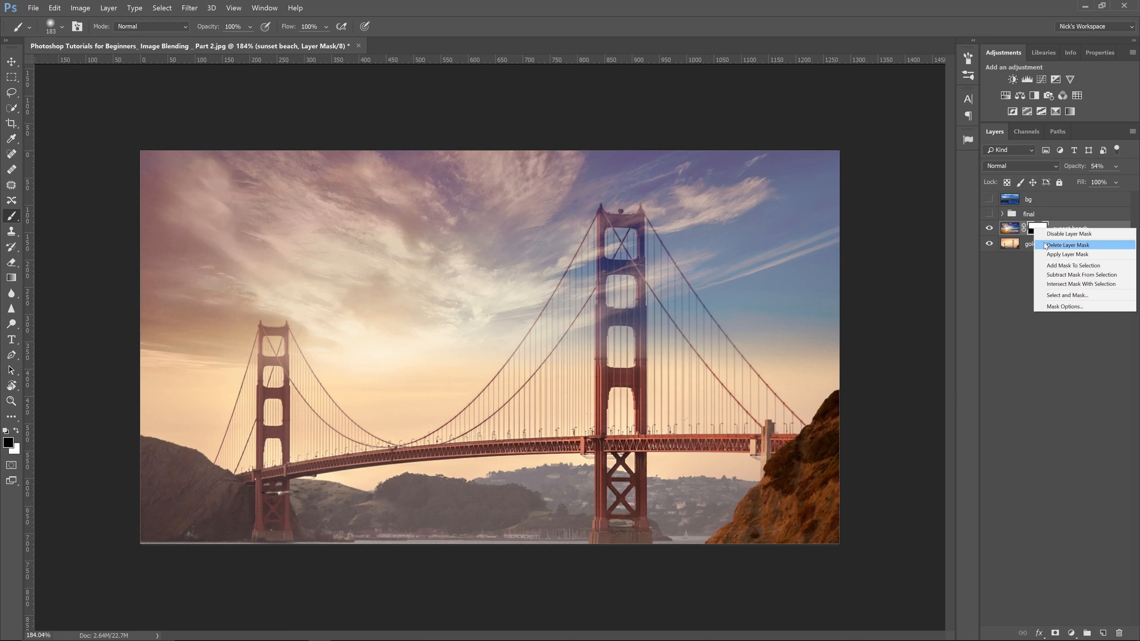
{"action": "left_click", "coordinate": [1049, 235]}
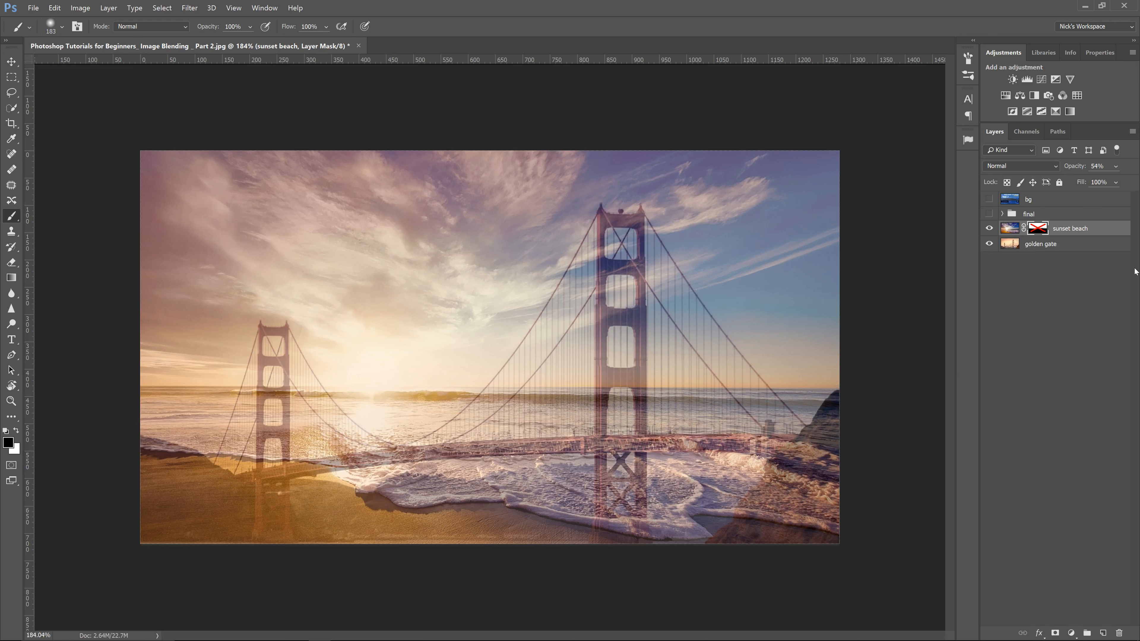
{"action": "right_click", "coordinate": [1028, 229]}
{"action": "left_click", "coordinate": [1041, 238]}
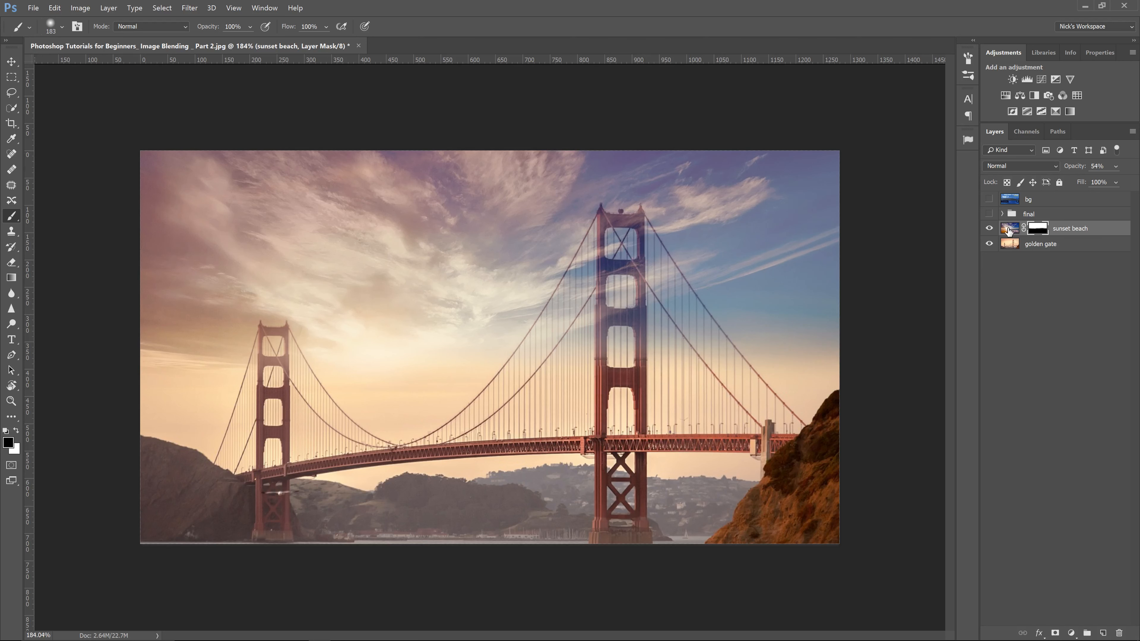
Step: Raise the sunset beach layer's opacity to 76% and set its blend mode to Hard Light
{"action": "left_click_drag", "start_coordinate": [1079, 168], "coordinate": [1089, 168]}
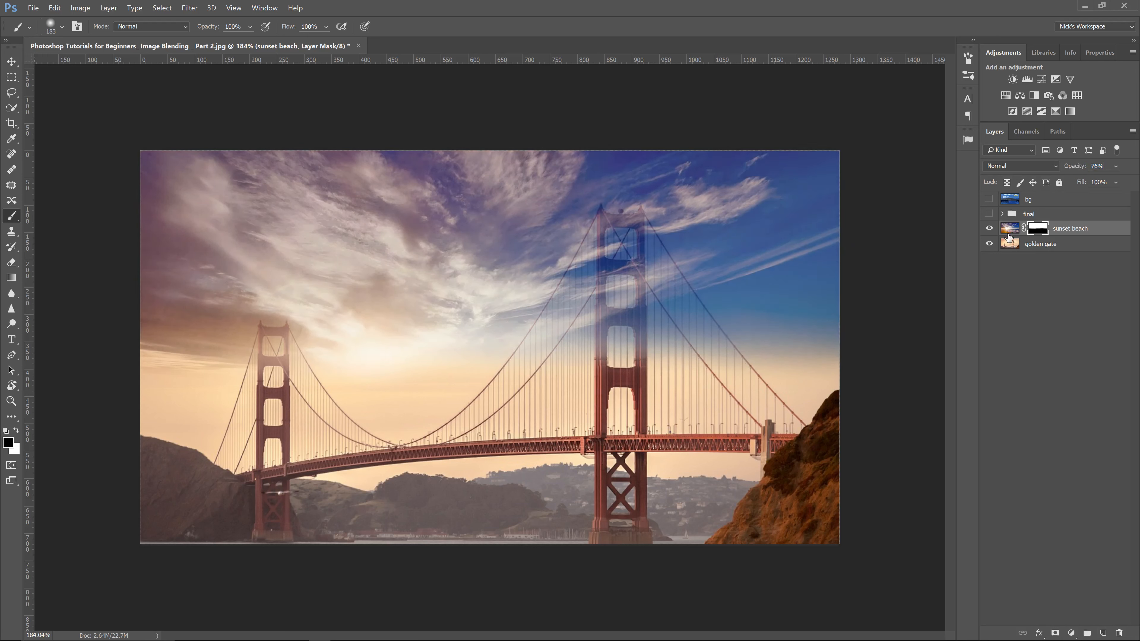
{"action": "left_click", "coordinate": [1011, 229]}
{"action": "left_click", "coordinate": [1014, 168]}
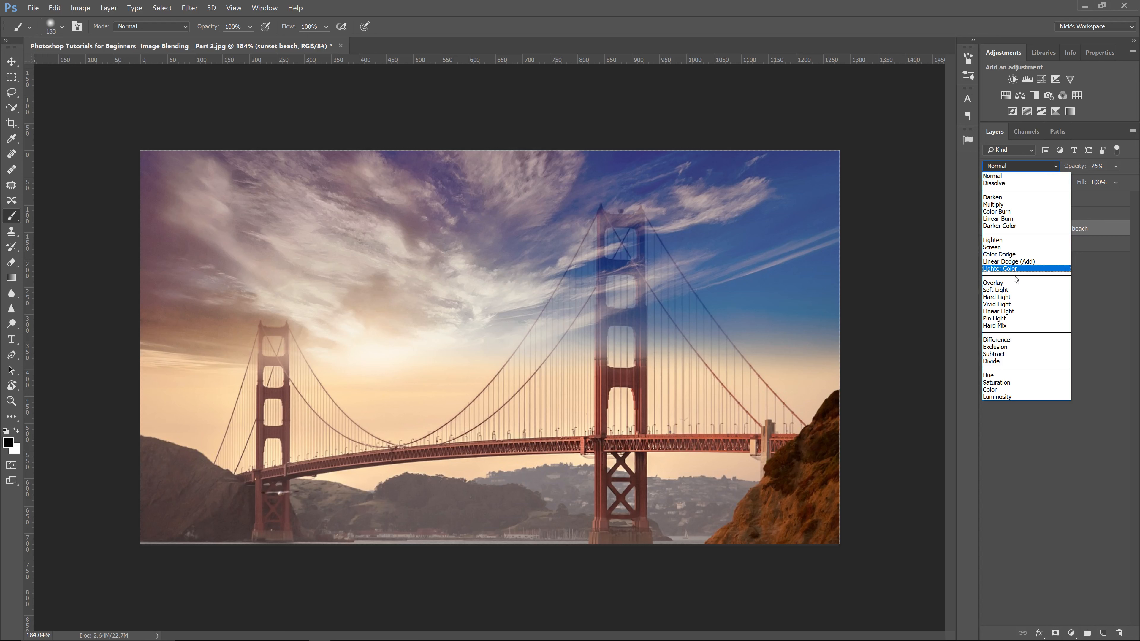
{"action": "left_click", "coordinate": [1005, 297]}
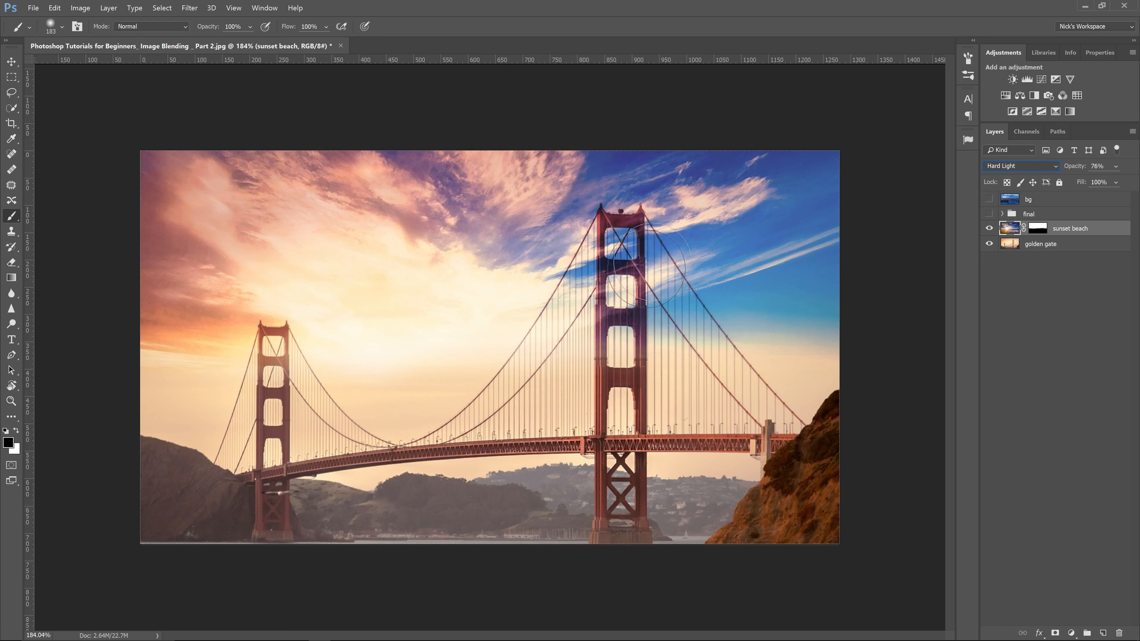
Step: Zoom in on the tall bridge tower to inspect the blend, then zoom back out
{"action": "key", "text": "z"}
{"action": "key", "text": "v"}
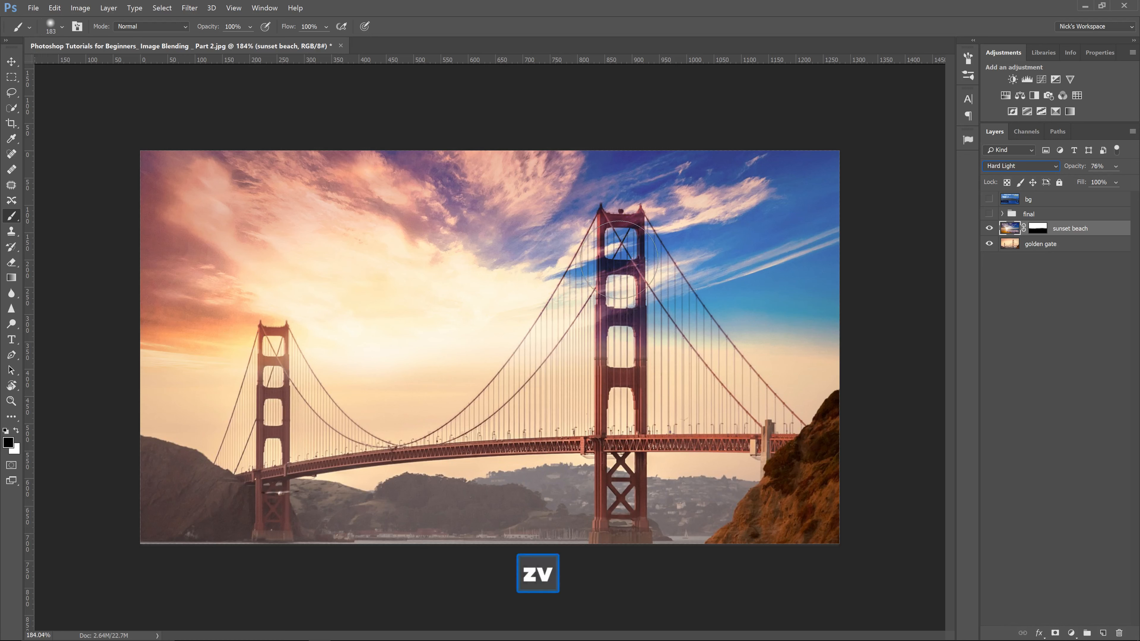
{"action": "key", "text": "z"}
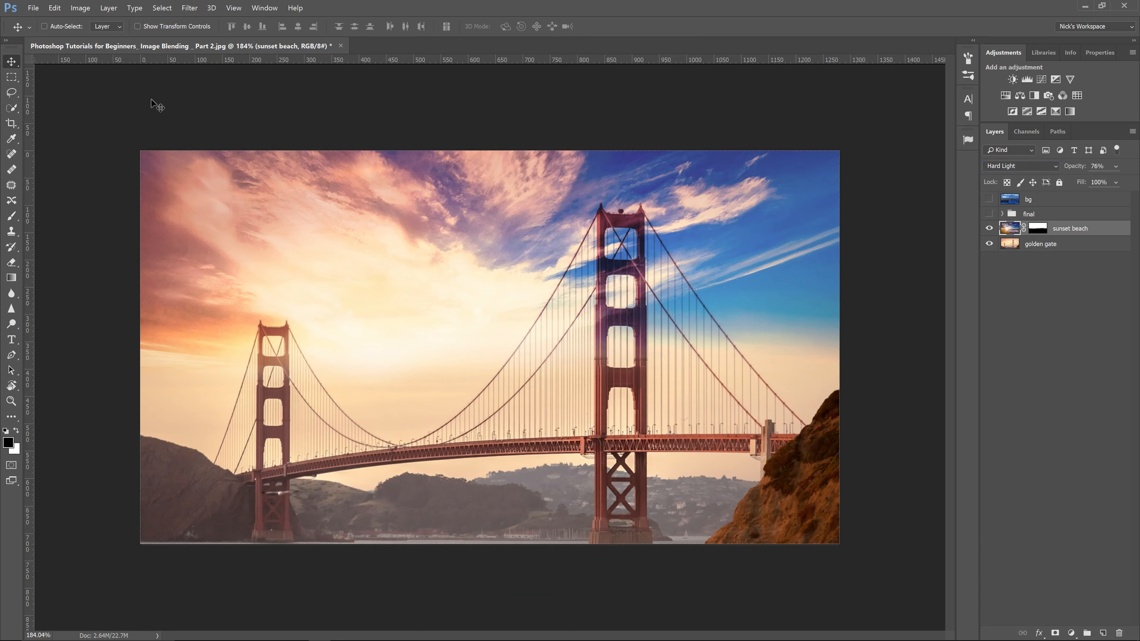
{"action": "key", "text": "z"}
{"action": "left_click_drag", "start_coordinate": [626, 262], "coordinate": [697, 258]}
{"action": "key", "text": "v"}
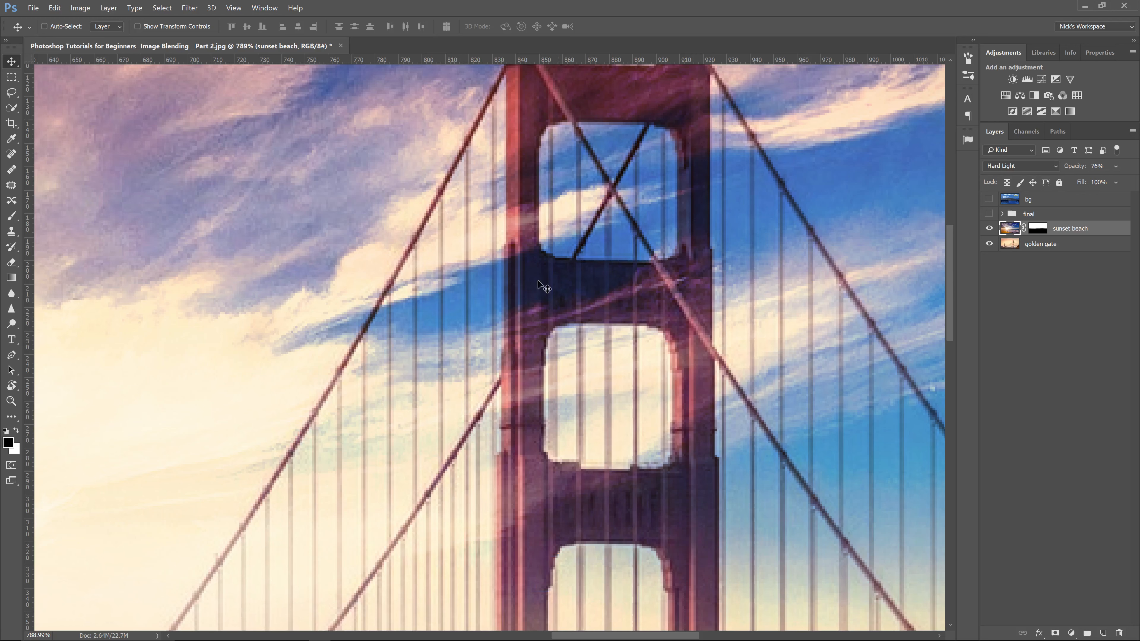
{"action": "key", "text": "z"}
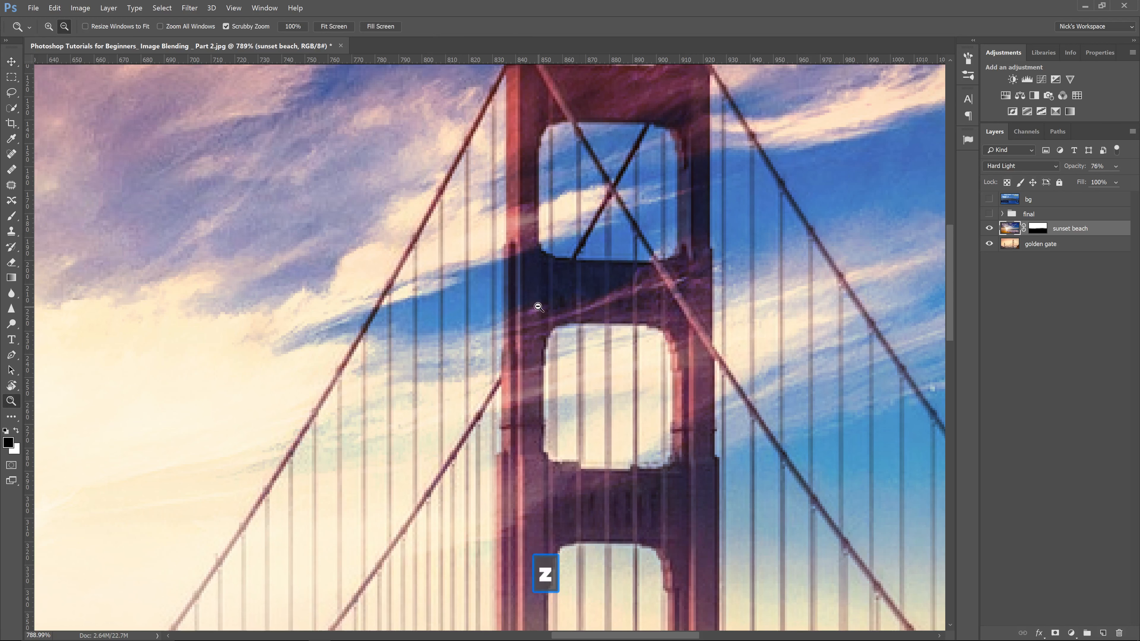
{"action": "left_click_drag", "start_coordinate": [537, 308], "coordinate": [441, 358]}
{"action": "key", "text": "v"}
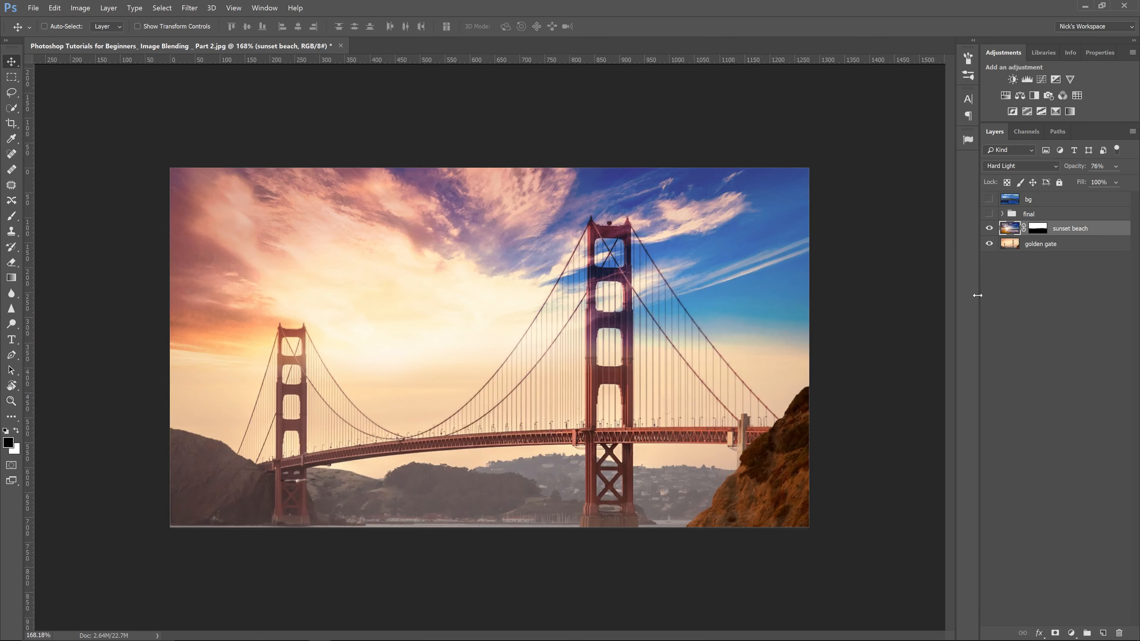
Step: Paint over the tall tower on the sunset beach mask with the brush at 29% and then 61% opacity
{"action": "left_click", "coordinate": [1038, 229]}
{"action": "key", "text": "b"}
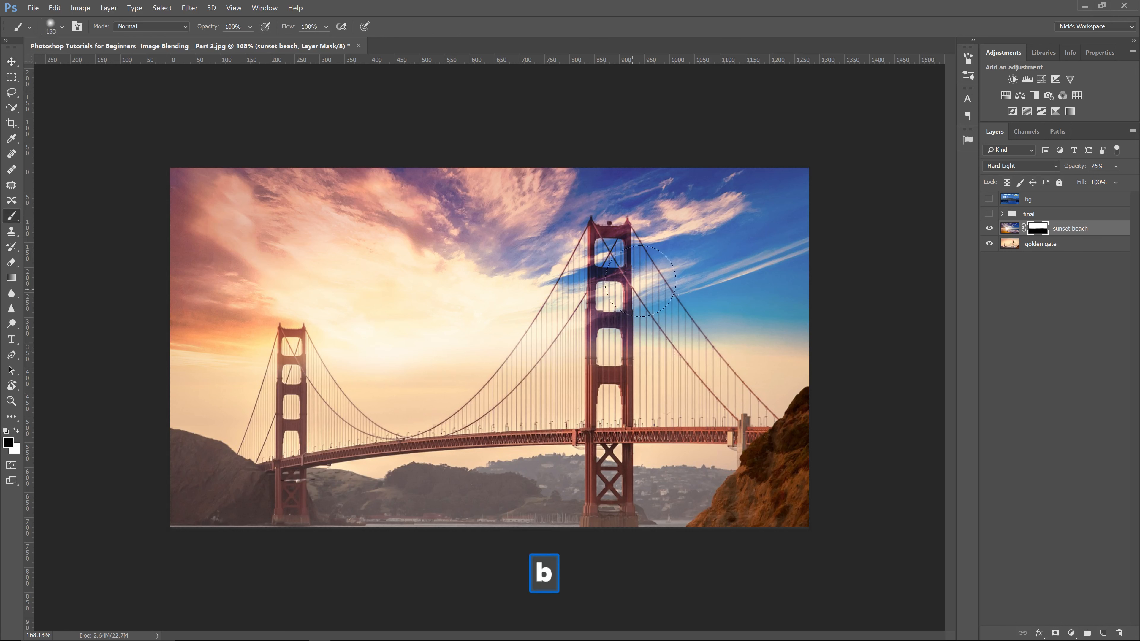
{"action": "left_click_drag", "start_coordinate": [206, 30], "coordinate": [169, 48]}
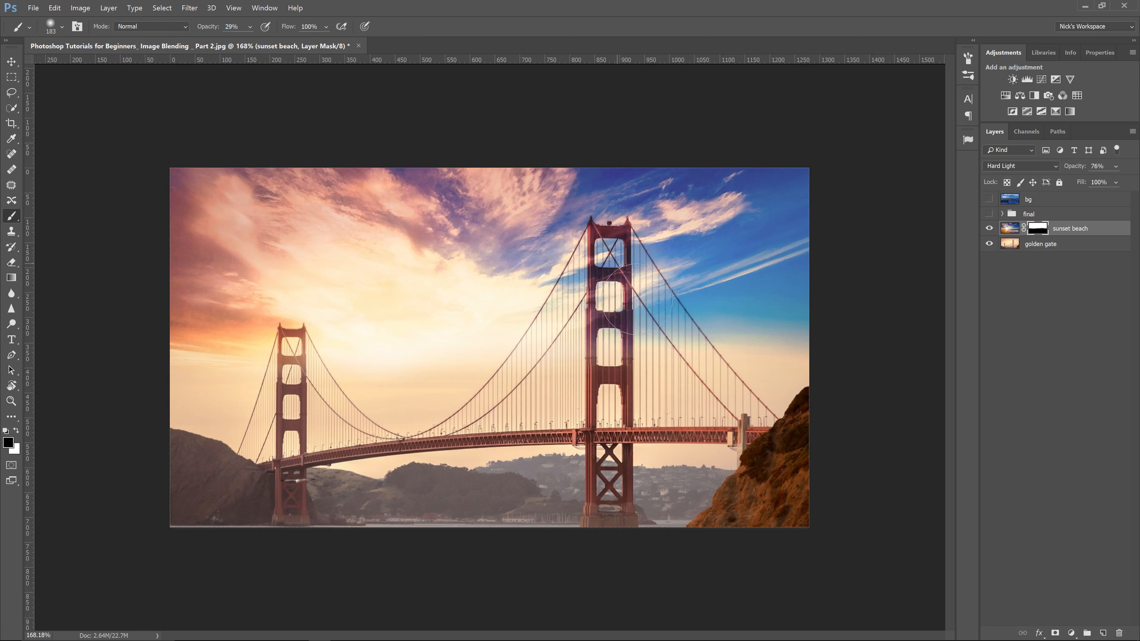
{"action": "left_click_drag", "start_coordinate": [637, 299], "coordinate": [637, 315]}
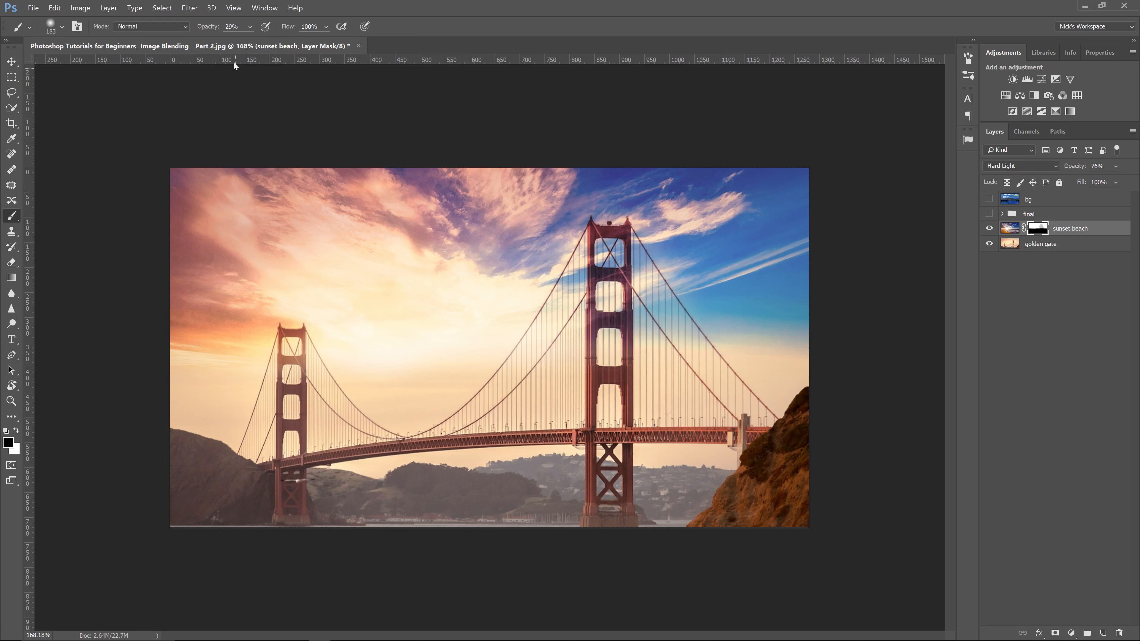
{"action": "left_click_drag", "start_coordinate": [199, 27], "coordinate": [224, 28]}
{"action": "mouse_move", "coordinate": [605, 299]}
{"action": "left_mouse_down"}
{"action": "mouse_move", "coordinate": [642, 307]}
{"action": "mouse_move", "coordinate": [670, 336]}
{"action": "left_mouse_up"}
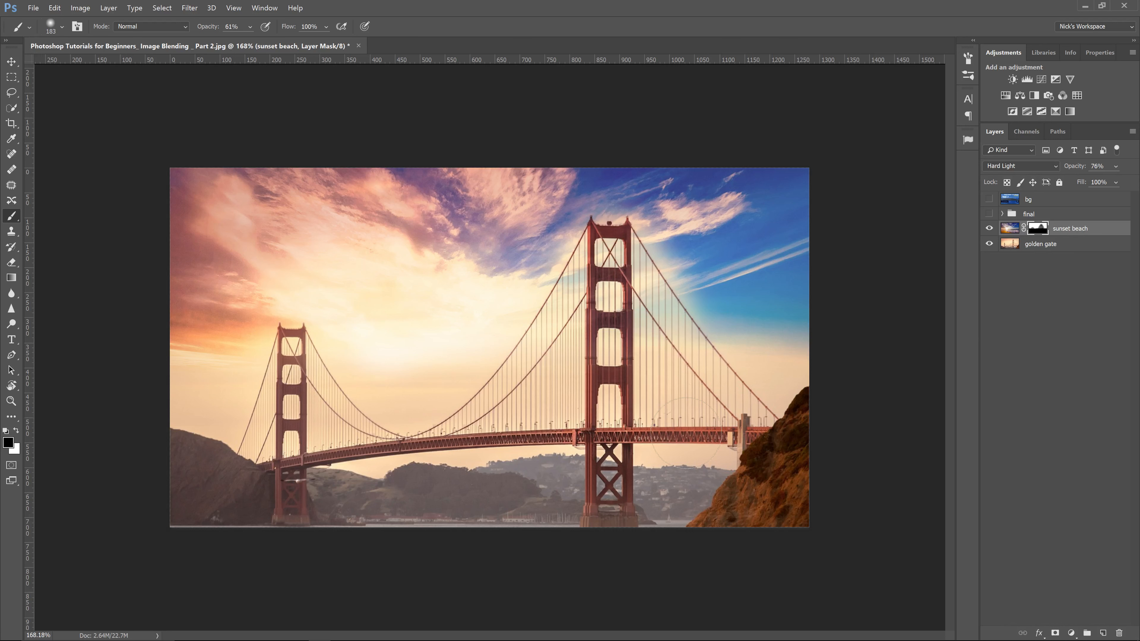
Step: Add a Hue/Saturation adjustment layer above sunset beach and set its saturation to +45
{"action": "left_click", "coordinate": [1012, 228]}
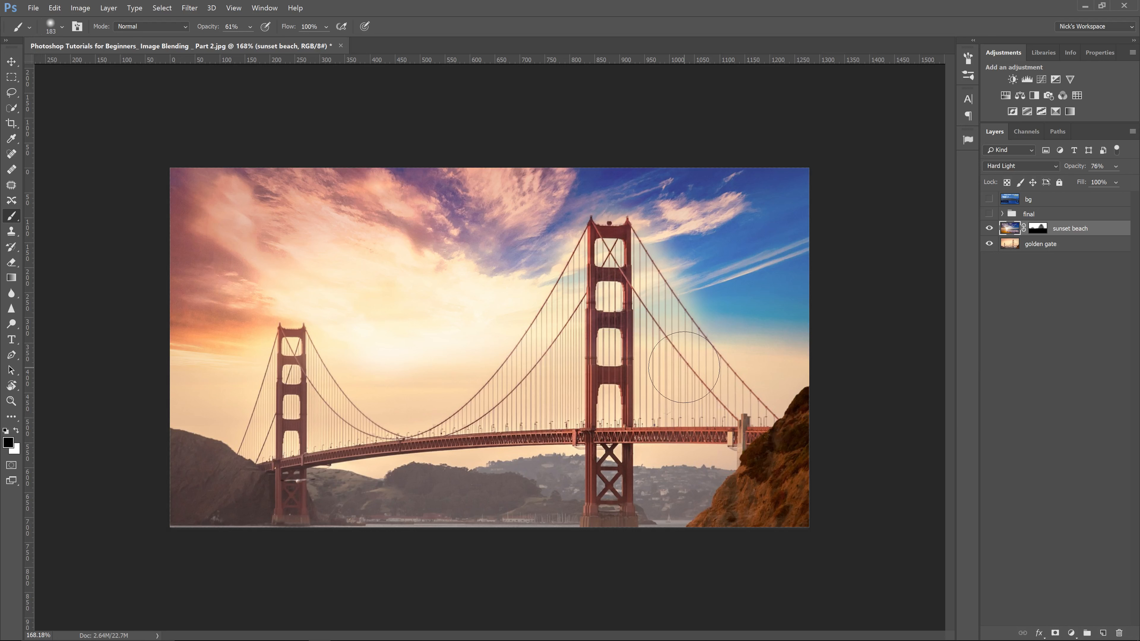
{"action": "left_click", "coordinate": [1070, 633]}
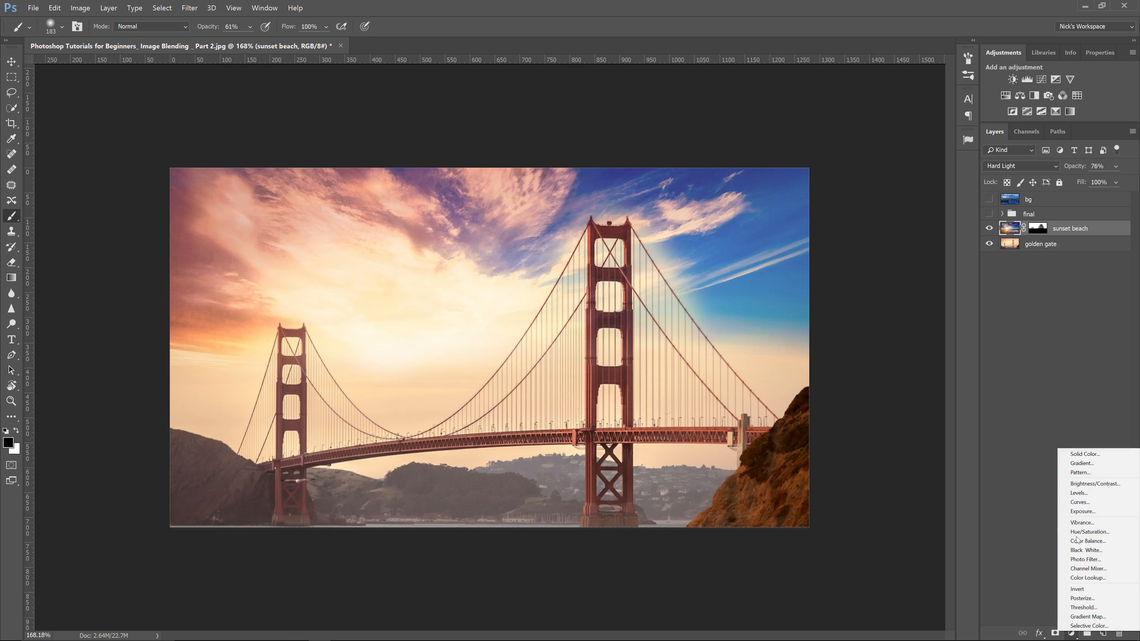
{"action": "left_click", "coordinate": [1086, 532]}
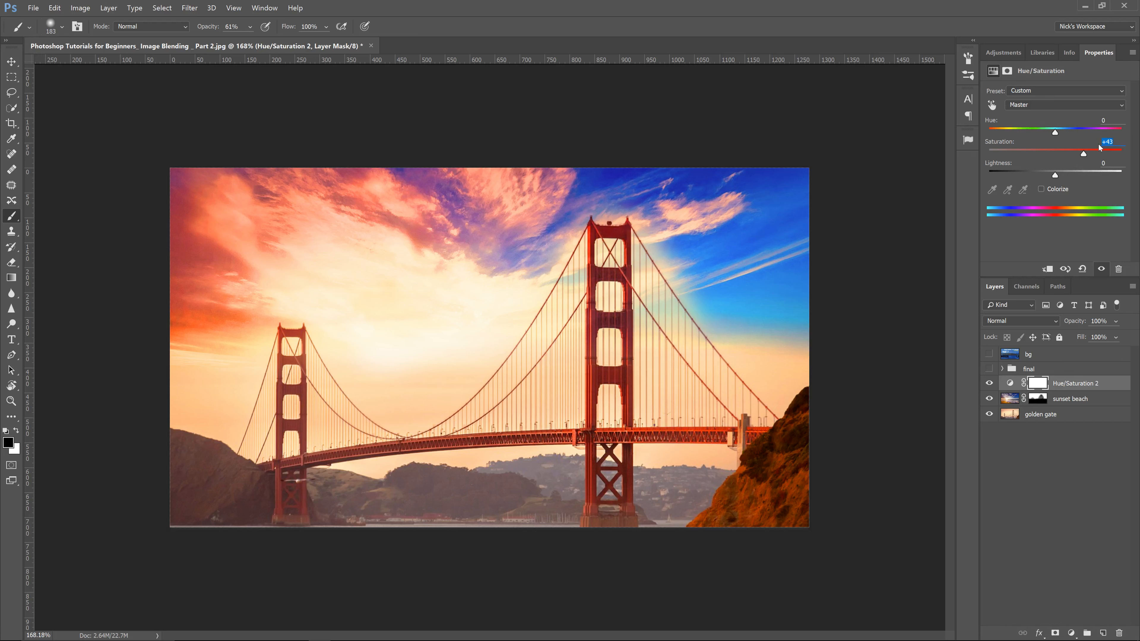
{"action": "type", "text": "45"}
{"action": "key", "text": "Return"}
Step: Lower the Reds channel saturation in the Hue/Saturation adjustment, then return to the Master channel
{"action": "left_click", "coordinate": [1029, 106]}
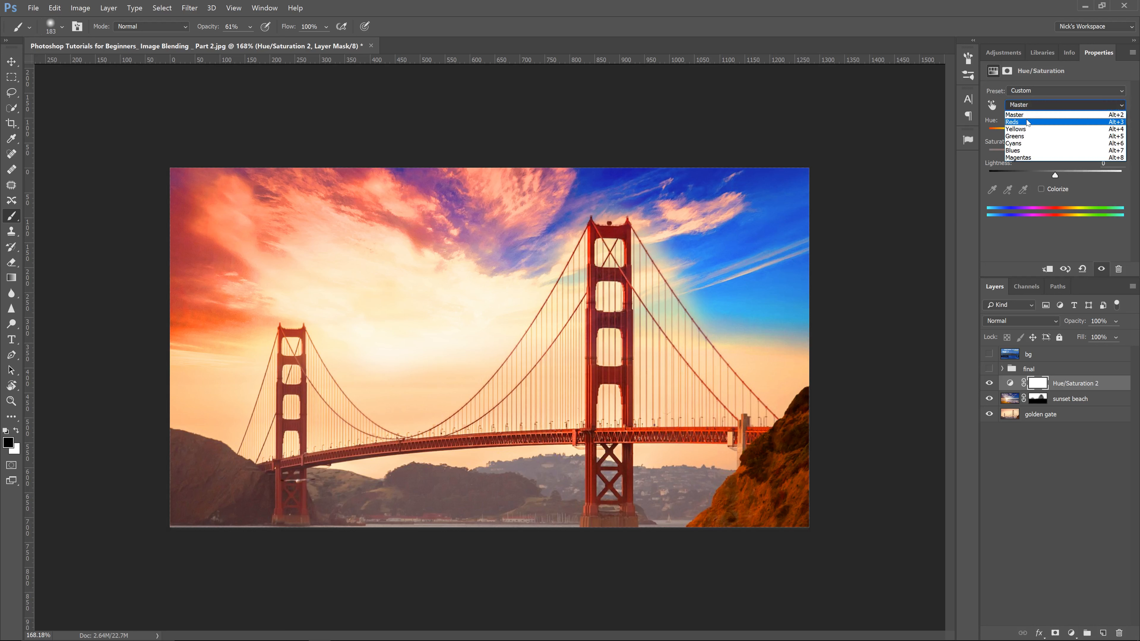
{"action": "left_click", "coordinate": [1029, 121]}
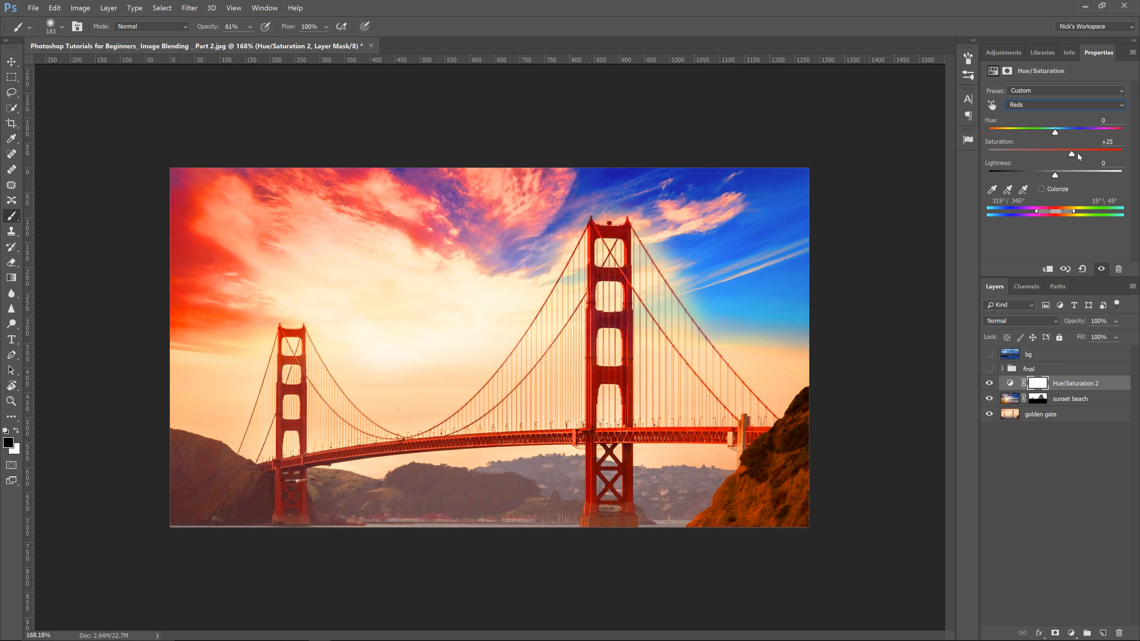
{"action": "left_click_drag", "start_coordinate": [1078, 153], "coordinate": [1050, 156]}
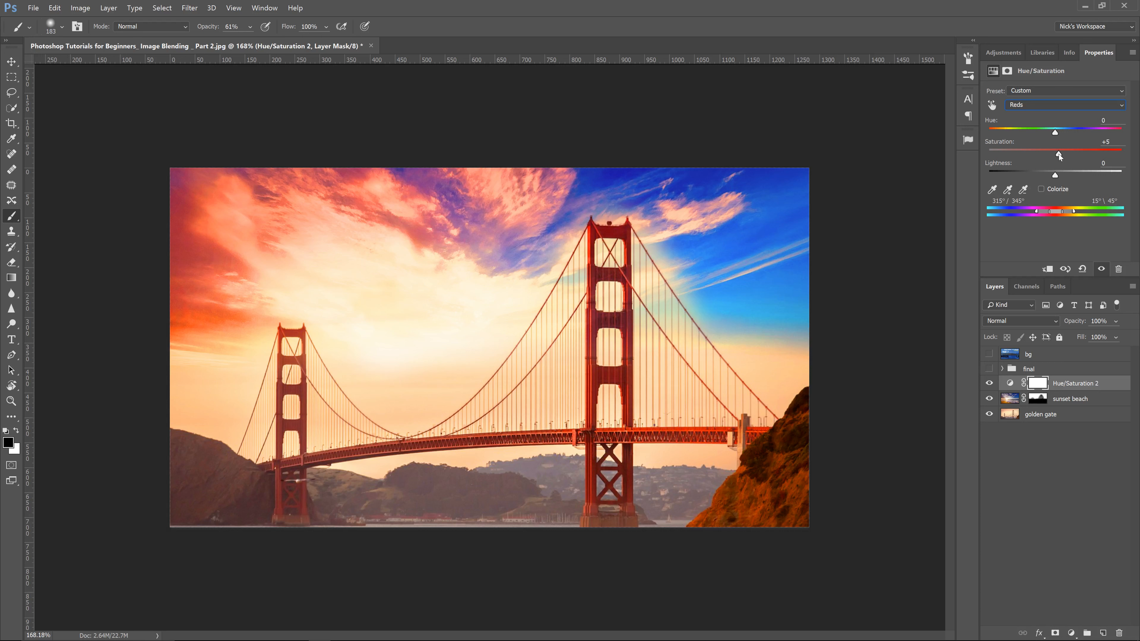
{"action": "left_click", "coordinate": [1024, 105]}
{"action": "left_click", "coordinate": [1023, 111]}
Step: Toggle the Hue/Saturation 2 layer's visibility repeatedly to compare the image with and without it
{"action": "left_click", "coordinate": [990, 384]}
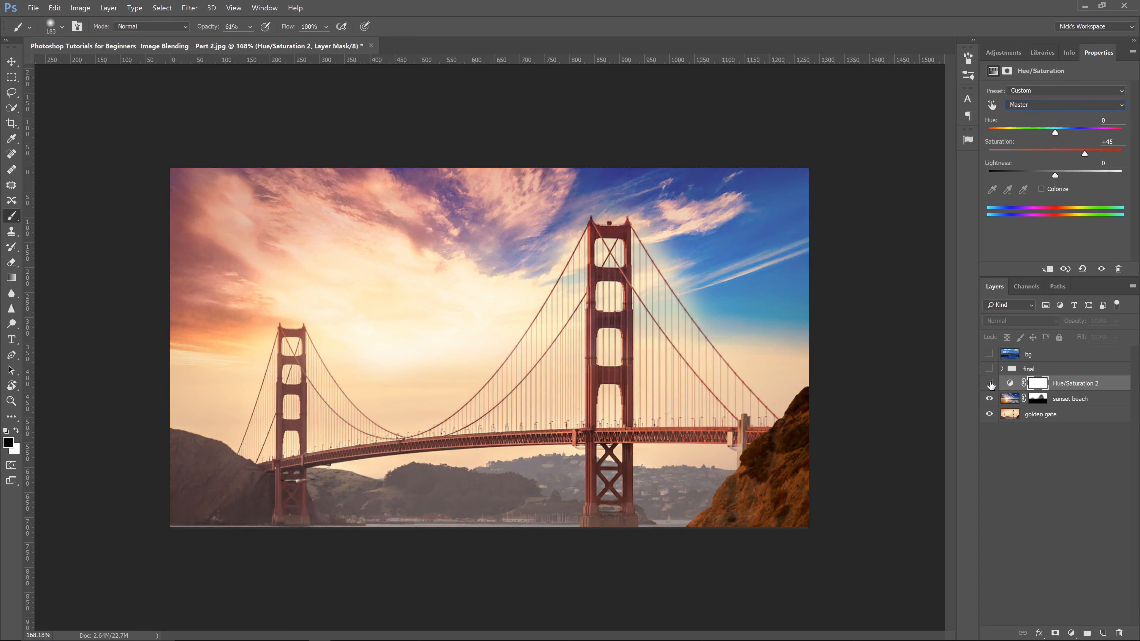
{"action": "left_click", "coordinate": [990, 383]}
{"action": "left_click", "coordinate": [990, 384]}
{"action": "left_click", "coordinate": [990, 384]}
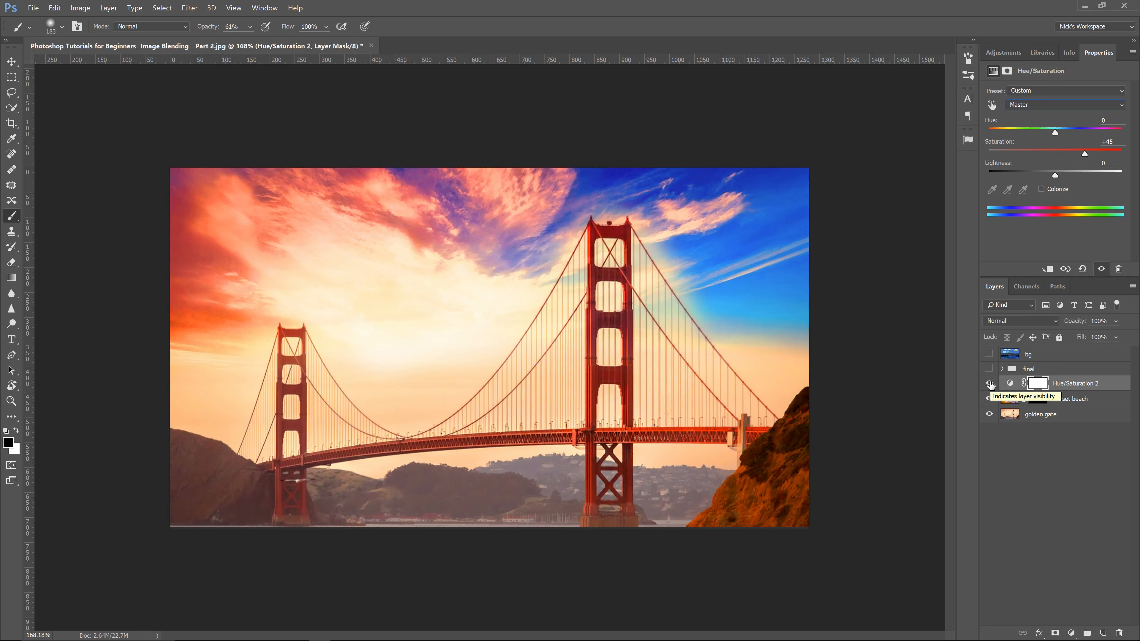
{"action": "left_click", "coordinate": [990, 383]}
{"action": "left_click", "coordinate": [990, 383]}
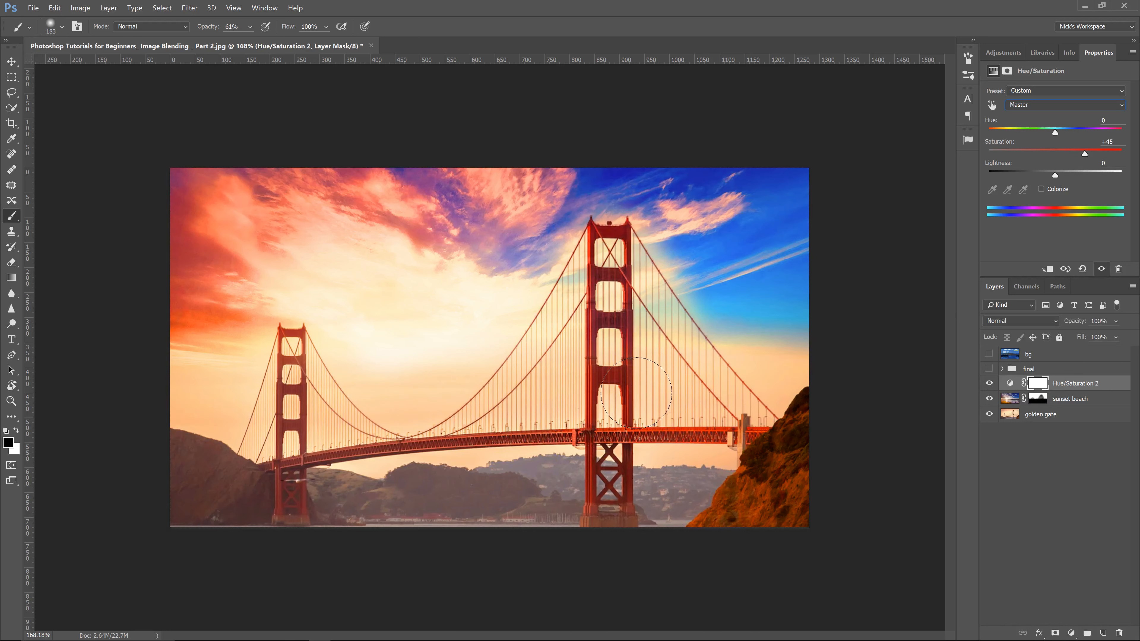
Step: Select the sunset beach layer and move it with the Move tool to reposition the sky over the bridge
{"action": "key", "text": "v"}
{"action": "left_click", "coordinate": [1019, 401]}
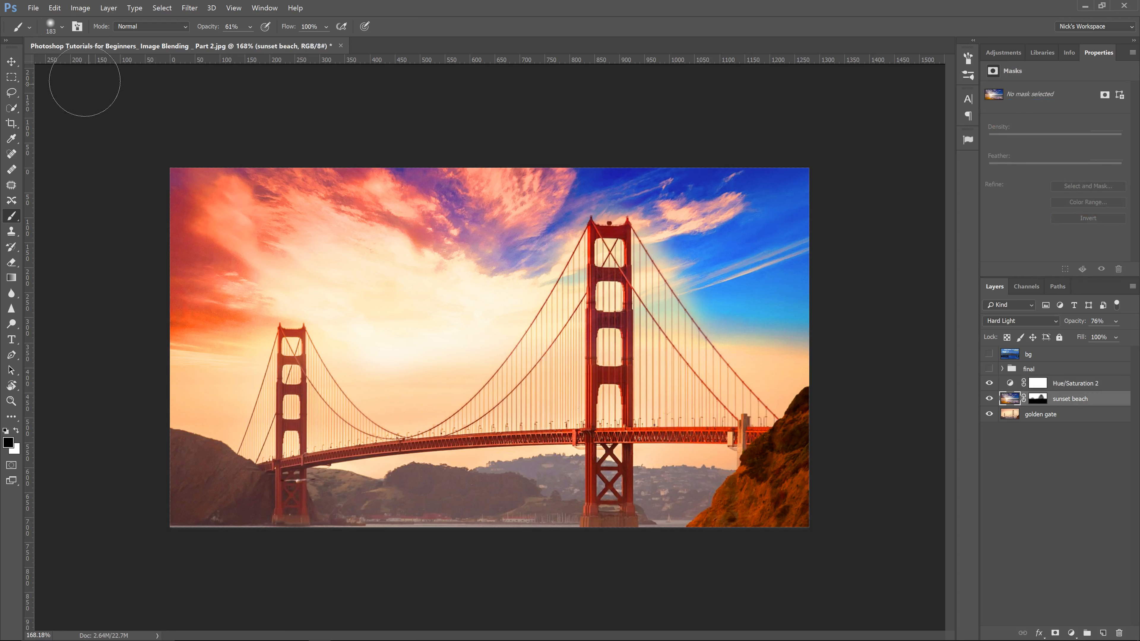
{"action": "key", "text": "z"}
{"action": "left_click_drag", "start_coordinate": [458, 357], "coordinate": [430, 369]}
{"action": "key", "text": "v"}
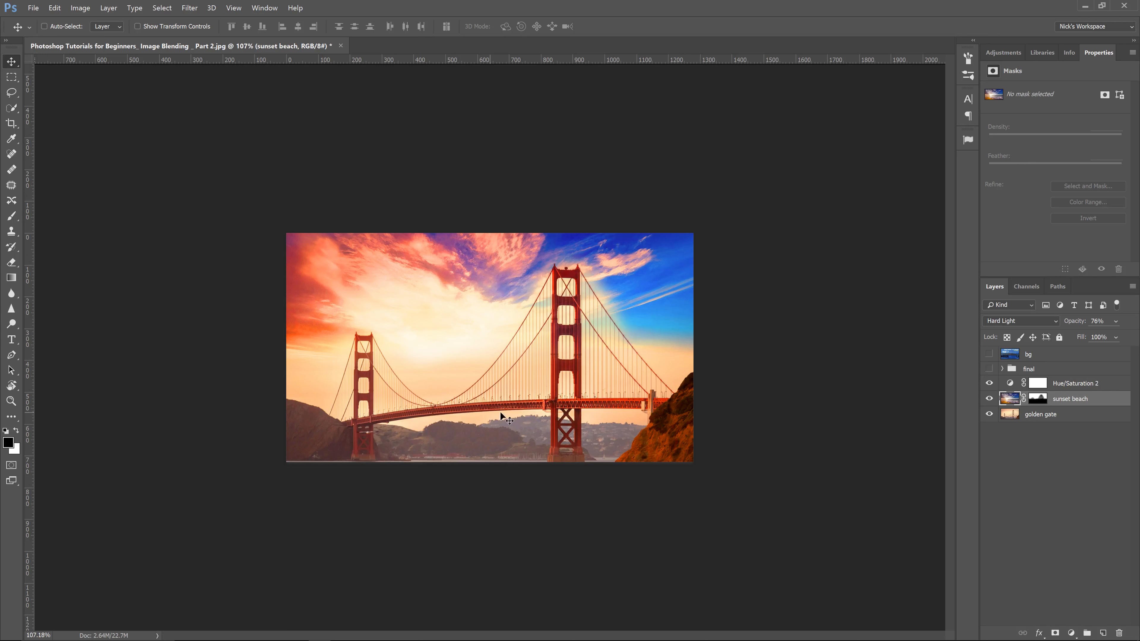
{"action": "key", "text": "Down"}
{"action": "left_click_drag", "start_coordinate": [551, 423], "coordinate": [626, 326]}
{"action": "left_click_drag", "start_coordinate": [508, 300], "coordinate": [454, 372]}
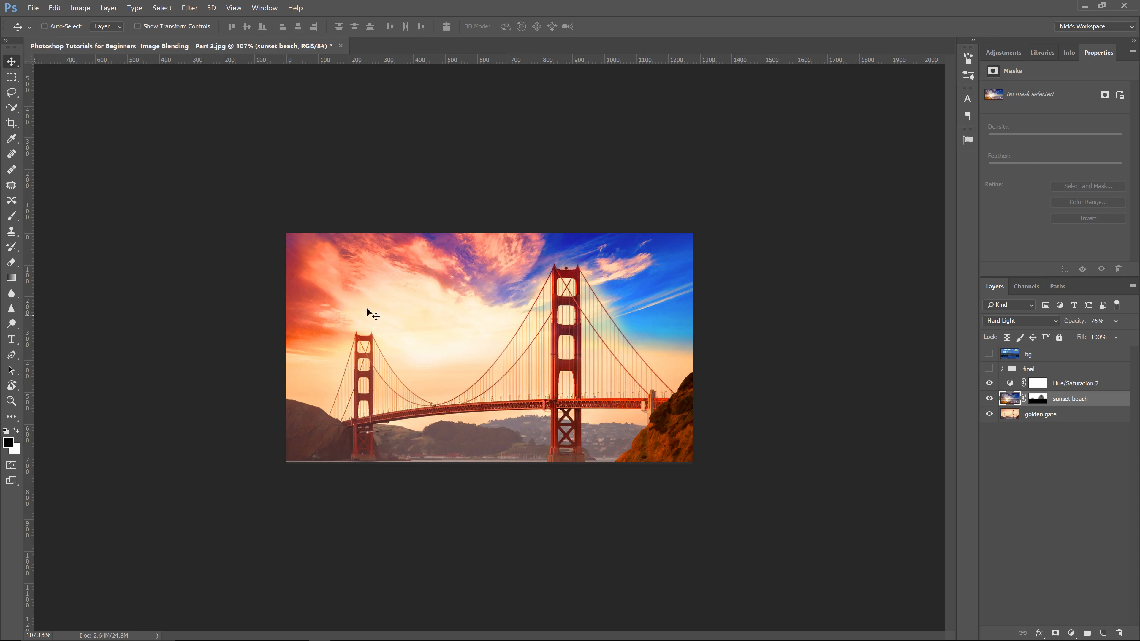
{"action": "left_click_drag", "start_coordinate": [426, 354], "coordinate": [427, 359]}
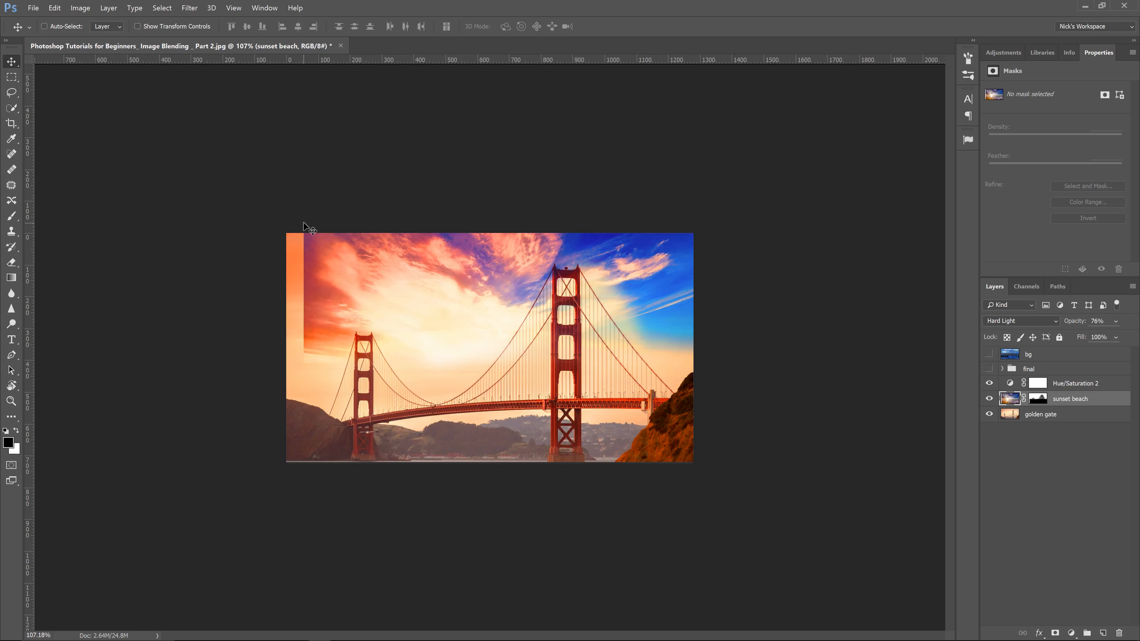
Step: Paint on the sunset beach layer mask over the left edge and sky with the brush at 45% and then 68% opacity
{"action": "left_click", "coordinate": [1038, 398]}
{"action": "key", "text": "b"}
{"action": "mouse_move", "coordinate": [309, 247]}
{"action": "left_mouse_down"}
{"action": "mouse_move", "coordinate": [299, 306]}
{"action": "mouse_move", "coordinate": [306, 228]}
{"action": "mouse_move", "coordinate": [297, 329]}
{"action": "left_mouse_up"}
{"action": "left_click", "coordinate": [62, 27]}
{"action": "left_click", "coordinate": [218, 30]}
{"action": "left_click_drag", "start_coordinate": [217, 31], "coordinate": [243, 30]}
{"action": "mouse_move", "coordinate": [308, 317]}
{"action": "left_mouse_down"}
{"action": "mouse_move", "coordinate": [300, 249]}
{"action": "mouse_move", "coordinate": [324, 208]}
{"action": "left_mouse_up"}
{"action": "left_click_drag", "start_coordinate": [220, 32], "coordinate": [186, 36]}
{"action": "mouse_move", "coordinate": [357, 238]}
{"action": "left_mouse_down"}
{"action": "mouse_move", "coordinate": [336, 249]}
{"action": "mouse_move", "coordinate": [354, 315]}
{"action": "left_mouse_up"}
{"action": "mouse_move", "coordinate": [380, 256]}
{"action": "left_mouse_down"}
{"action": "mouse_move", "coordinate": [445, 218]}
{"action": "mouse_move", "coordinate": [393, 277]}
{"action": "mouse_move", "coordinate": [347, 226]}
{"action": "left_mouse_up"}
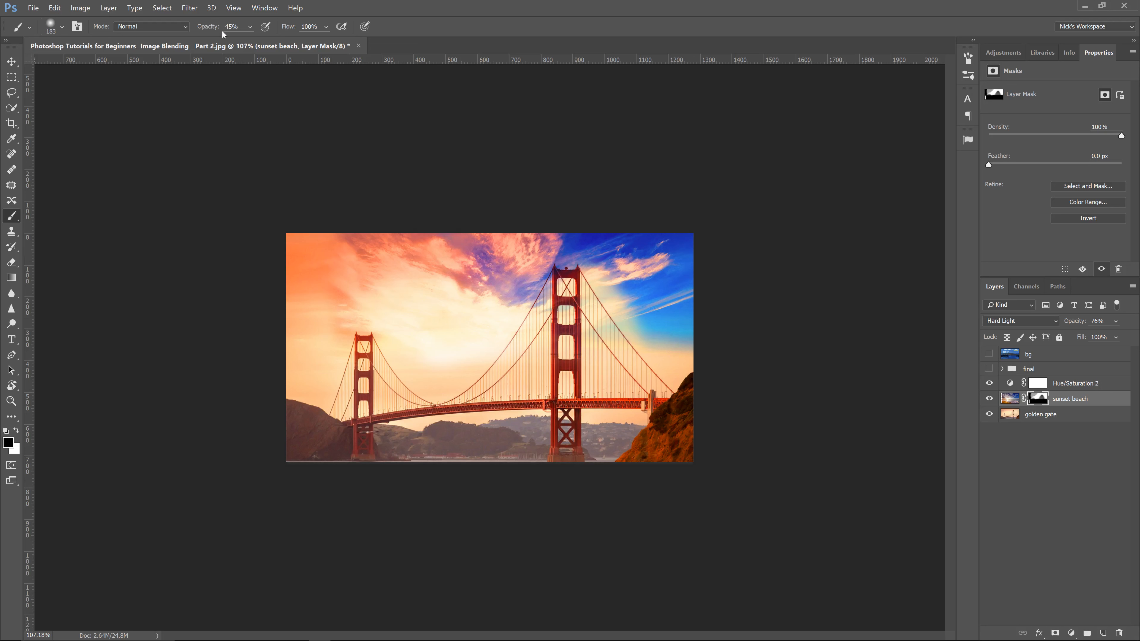
{"action": "left_click_drag", "start_coordinate": [212, 31], "coordinate": [223, 30]}
{"action": "mouse_move", "coordinate": [374, 183]}
{"action": "left_mouse_down"}
{"action": "mouse_move", "coordinate": [374, 224]}
{"action": "mouse_move", "coordinate": [353, 233]}
{"action": "mouse_move", "coordinate": [448, 193]}
{"action": "left_mouse_up"}
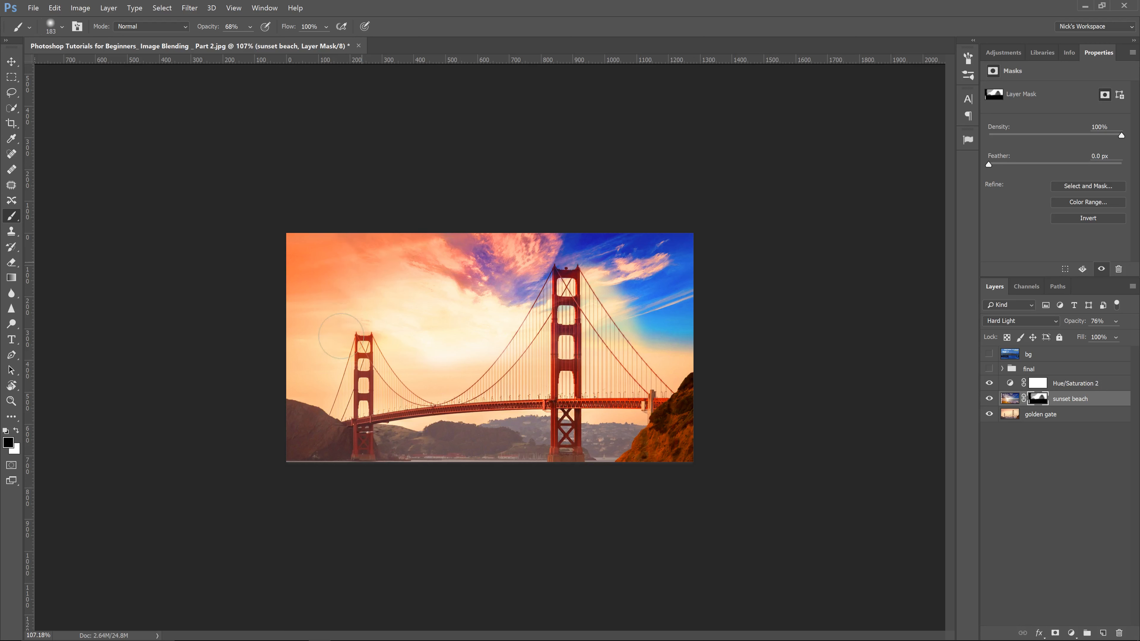